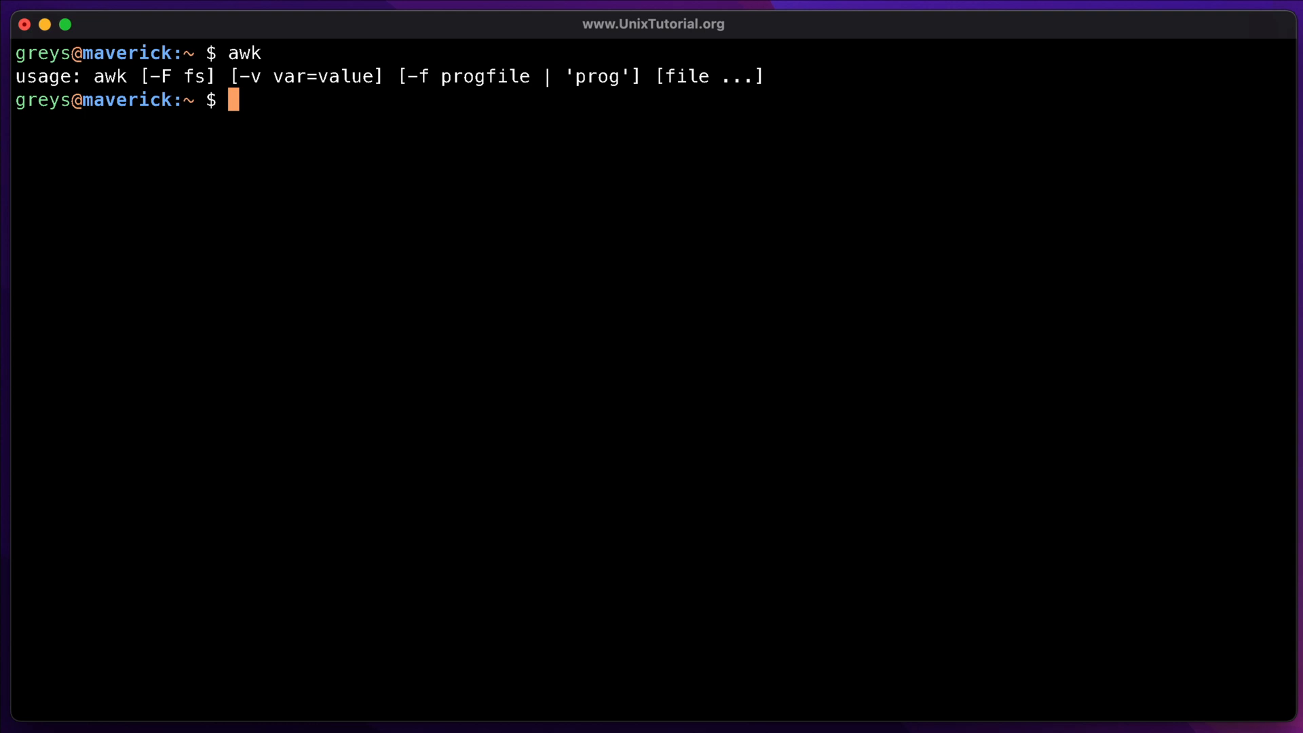
- Clear the screen and pipe "word1 word2 word3" into awk '{print $1}' to get the first field
key("ctrl+l")
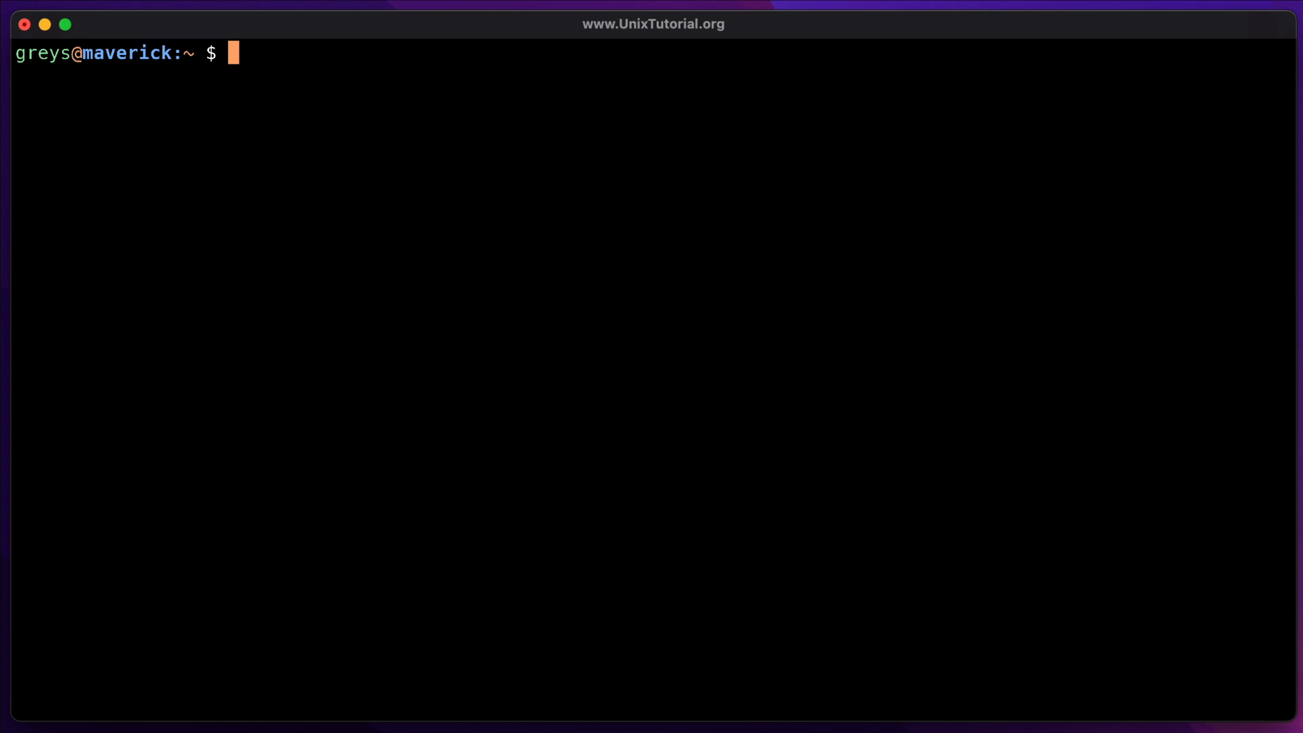
type("echo \"")
type("word1 word")
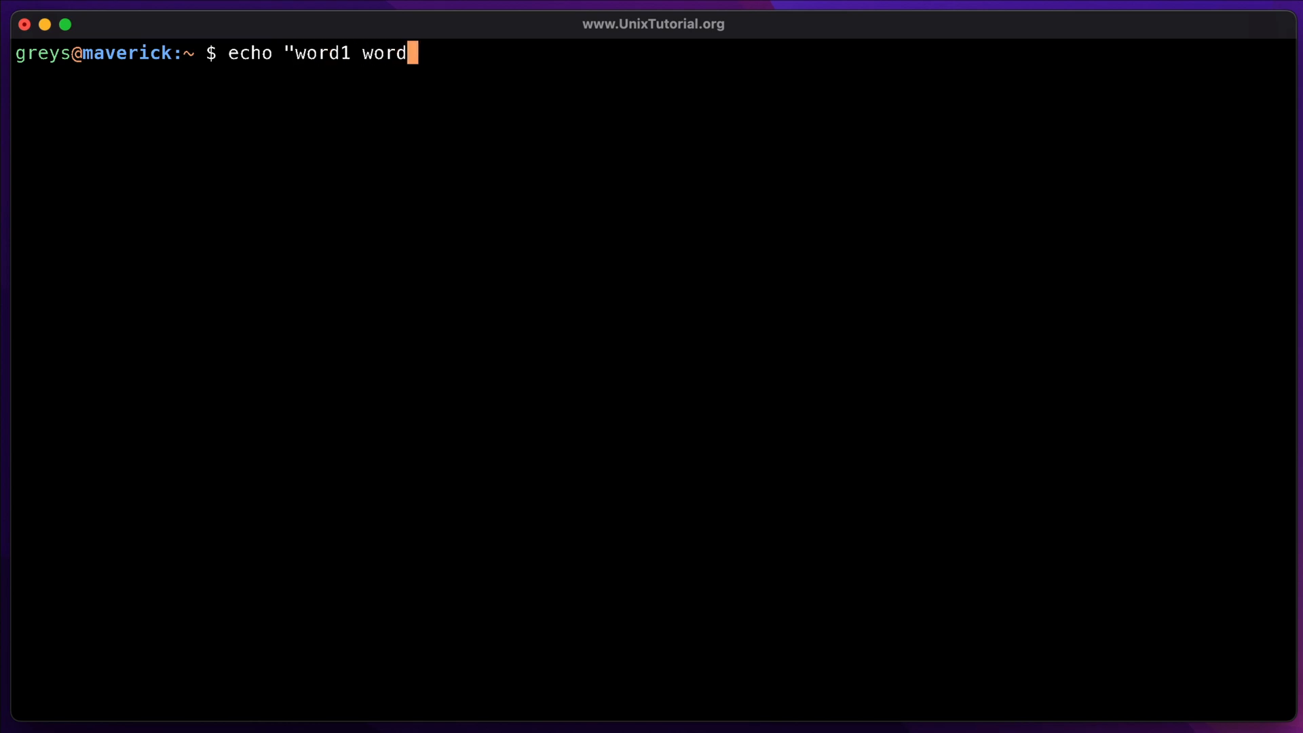
type("2 word3\" ")
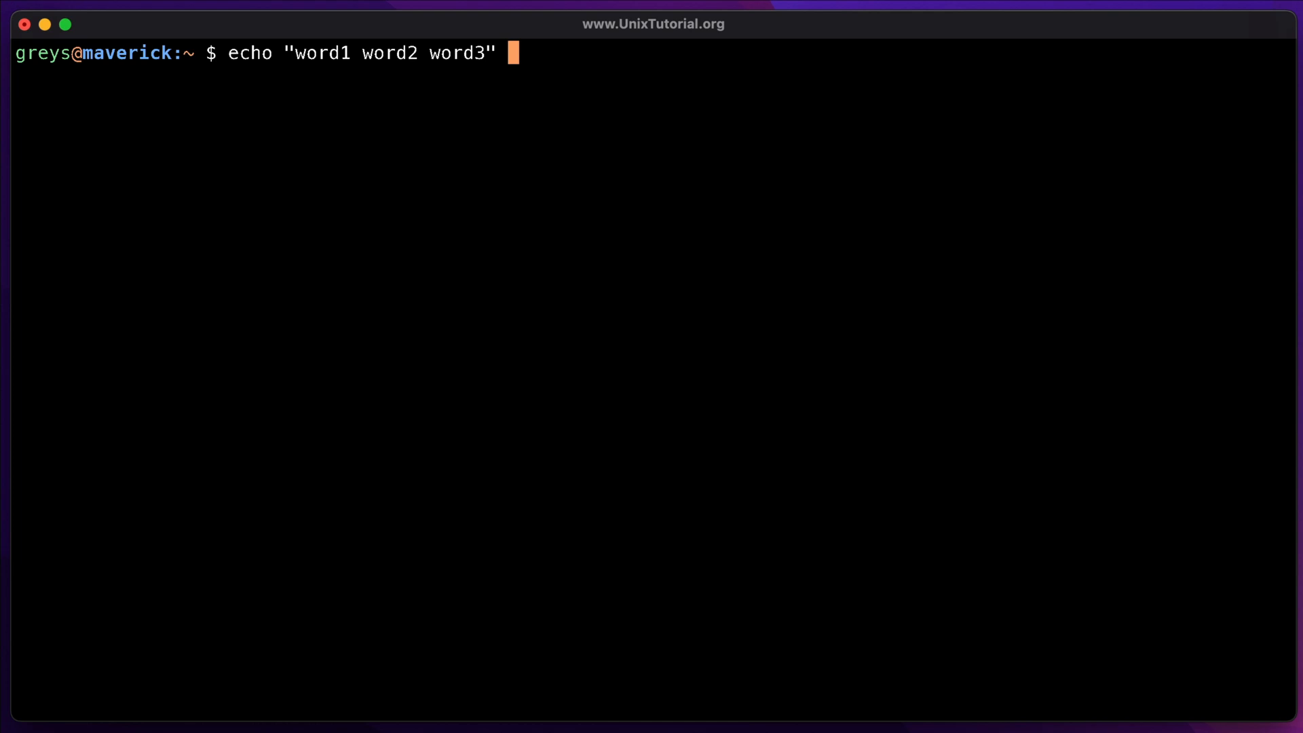
type("| awk '")
type("{")
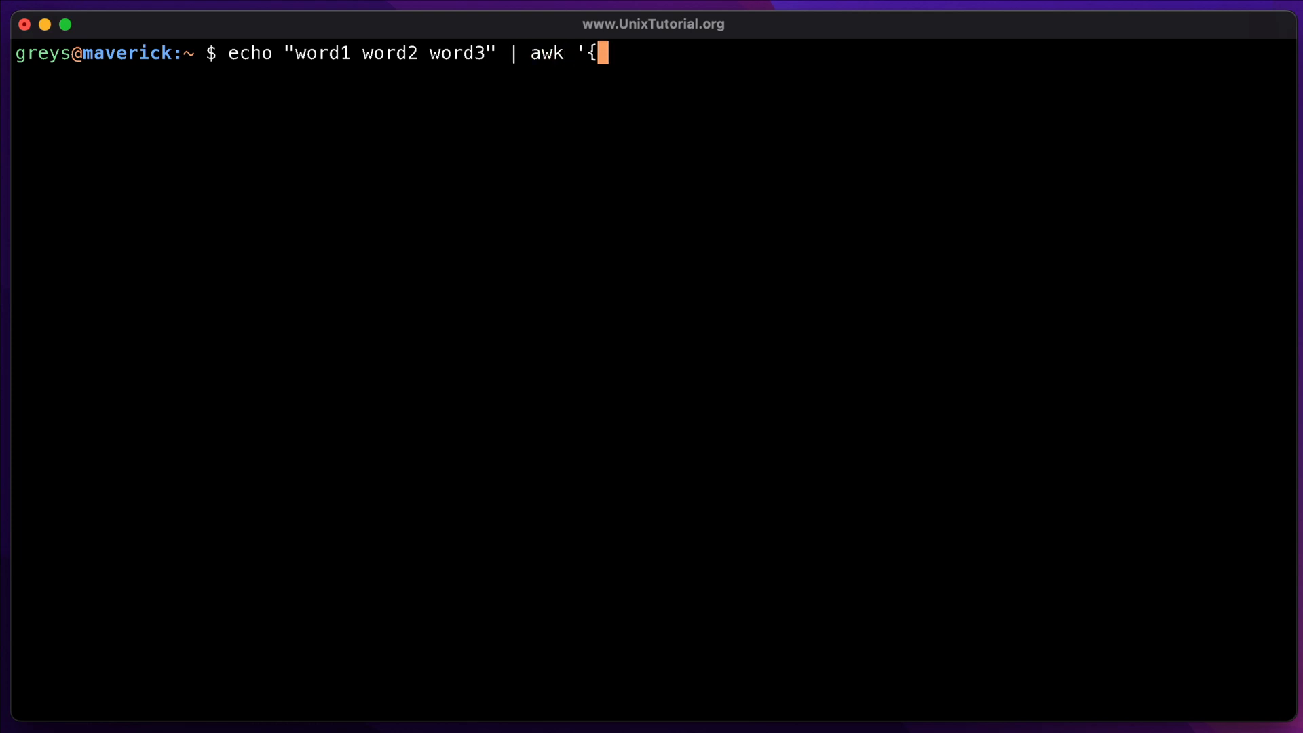
type("print $")
type("1}'")
key("Return")
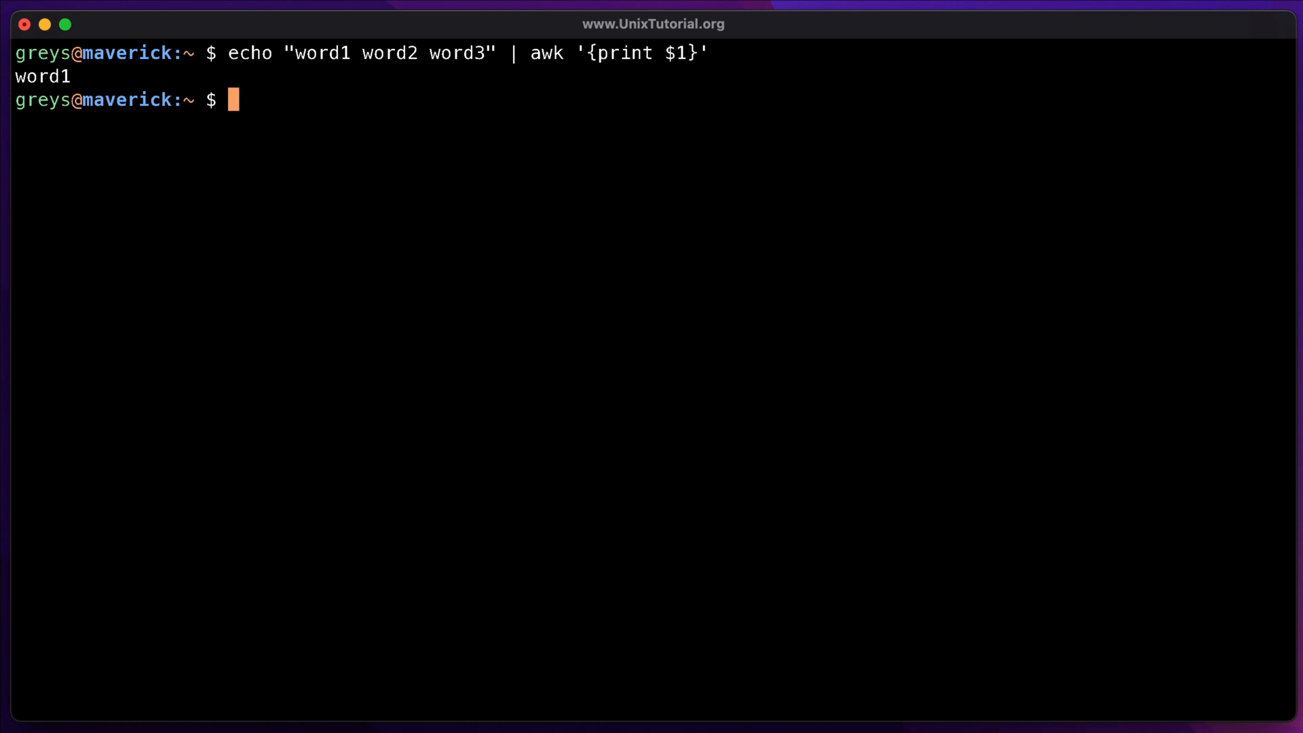
- Rerun the awk command with $0 to print the whole line, then recall it to edit toward $3
key("Up")
key("Left")
key("Left")
key("BackSpace")
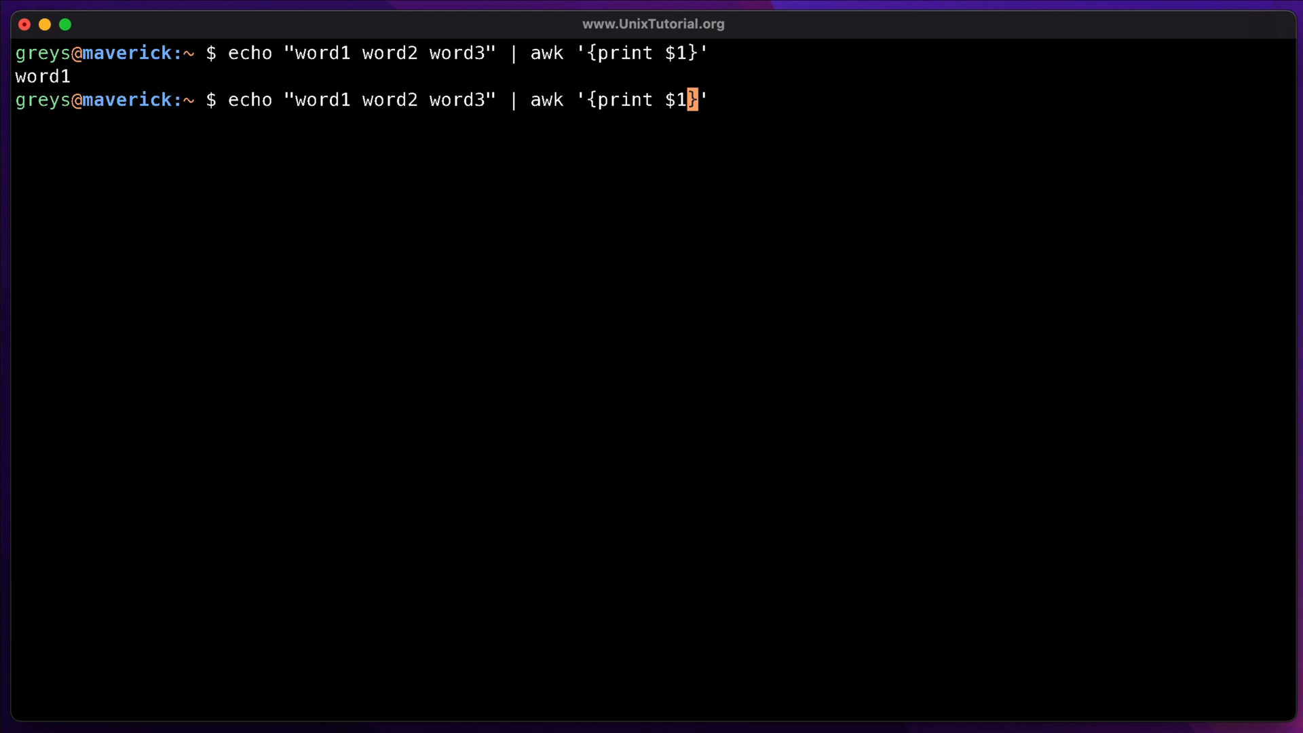
type("0")
key("Return")
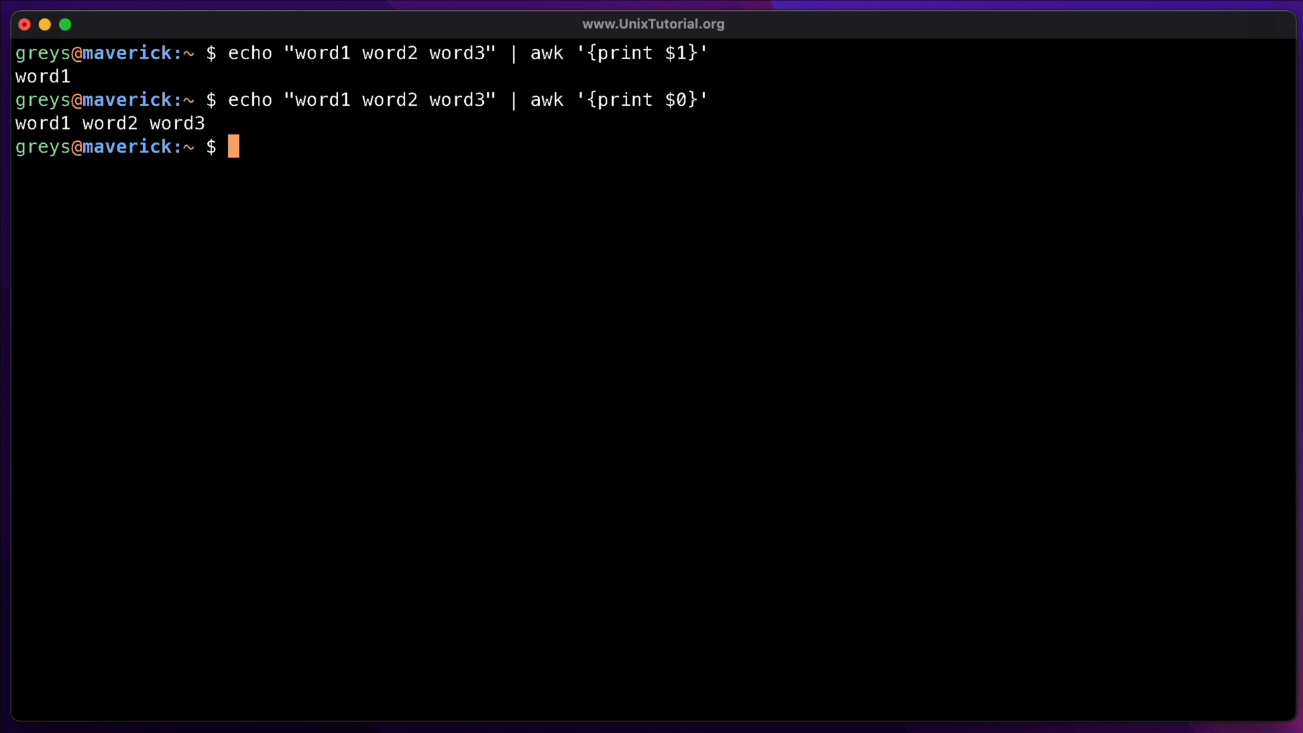
key("Up")
key("Left")
key("Left")
key("BackSpace")
type("3")
key("Return")
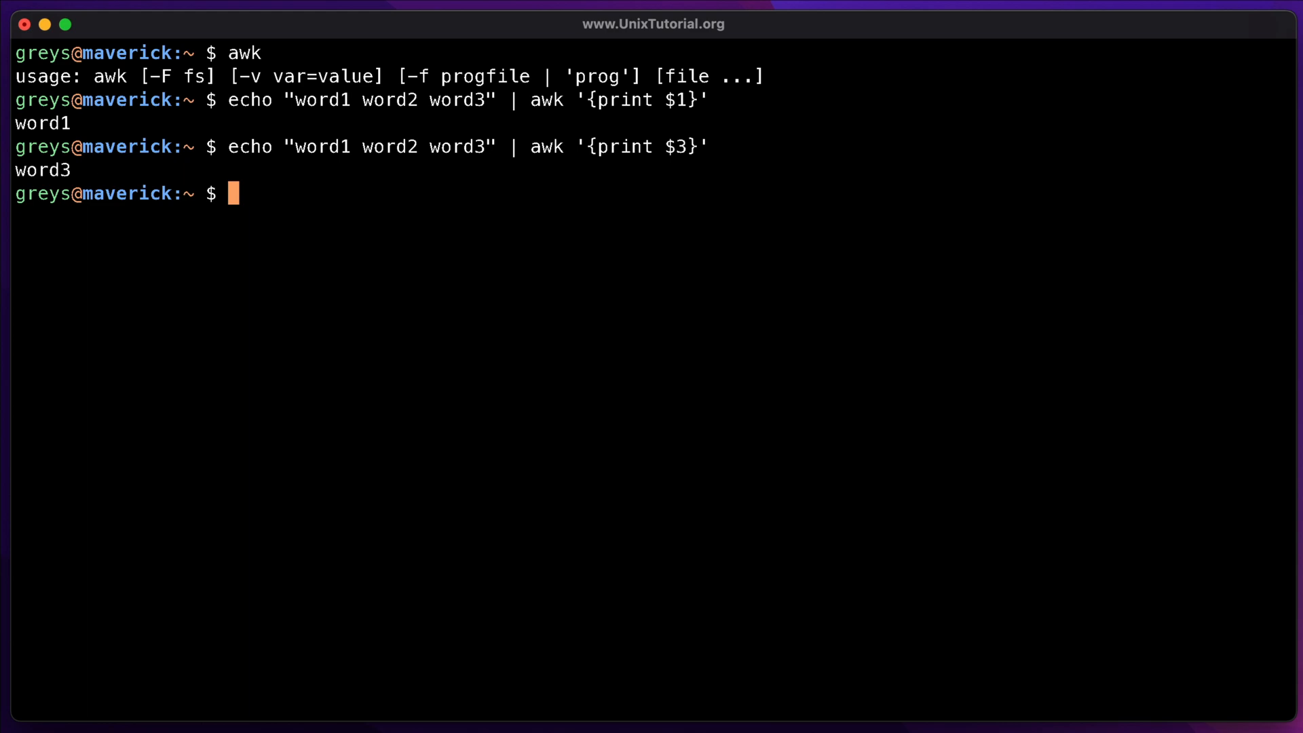
type("ifc")
type("onfig -a")
- Run ifconfig -a, then filter it with grep 192 down to the inet line showing 192.168.7.107
key("Return")
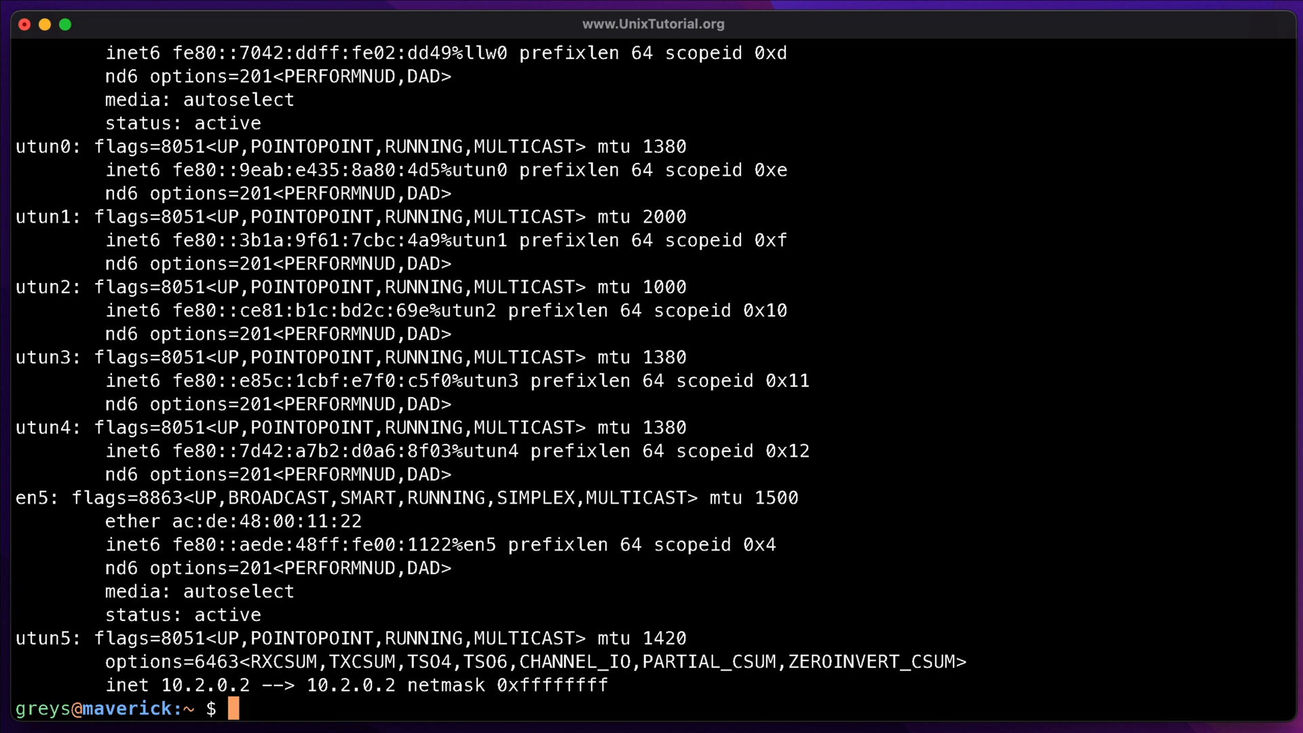
key("Up")
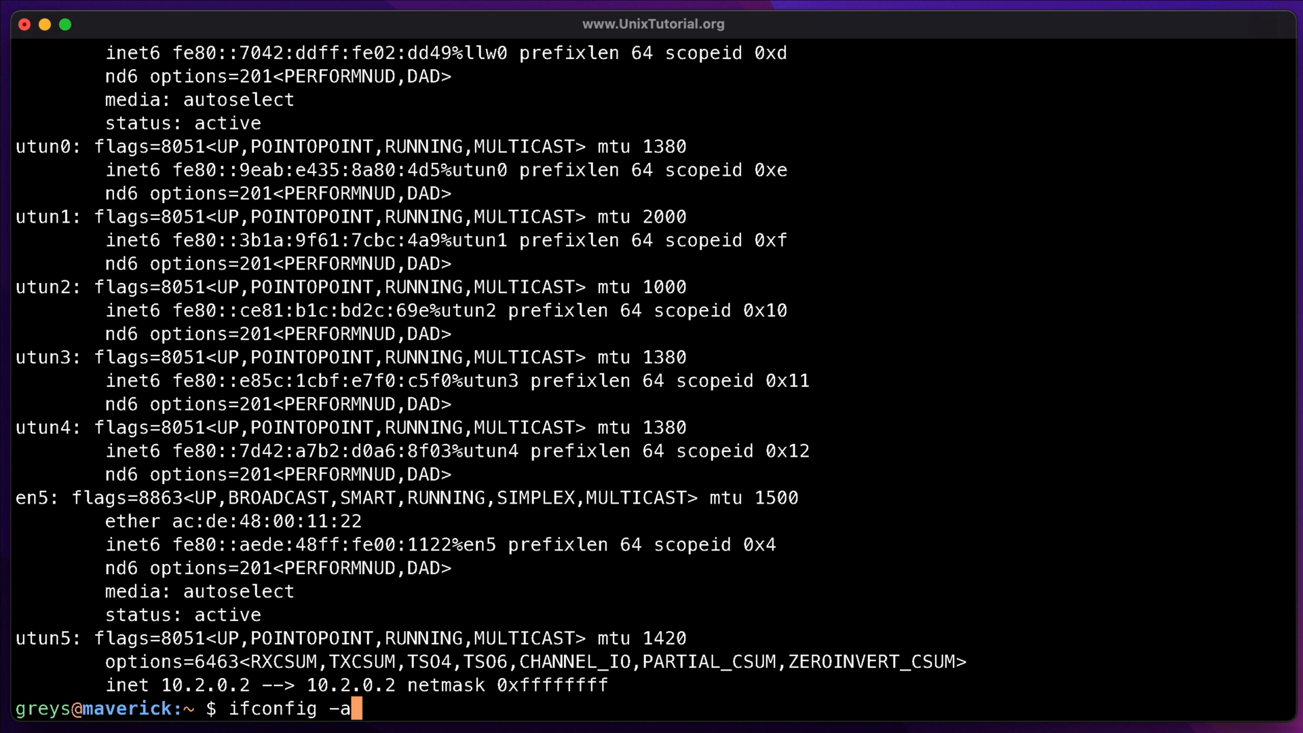
type(" | ")
type("g")
type("rep 192")
key("Return")
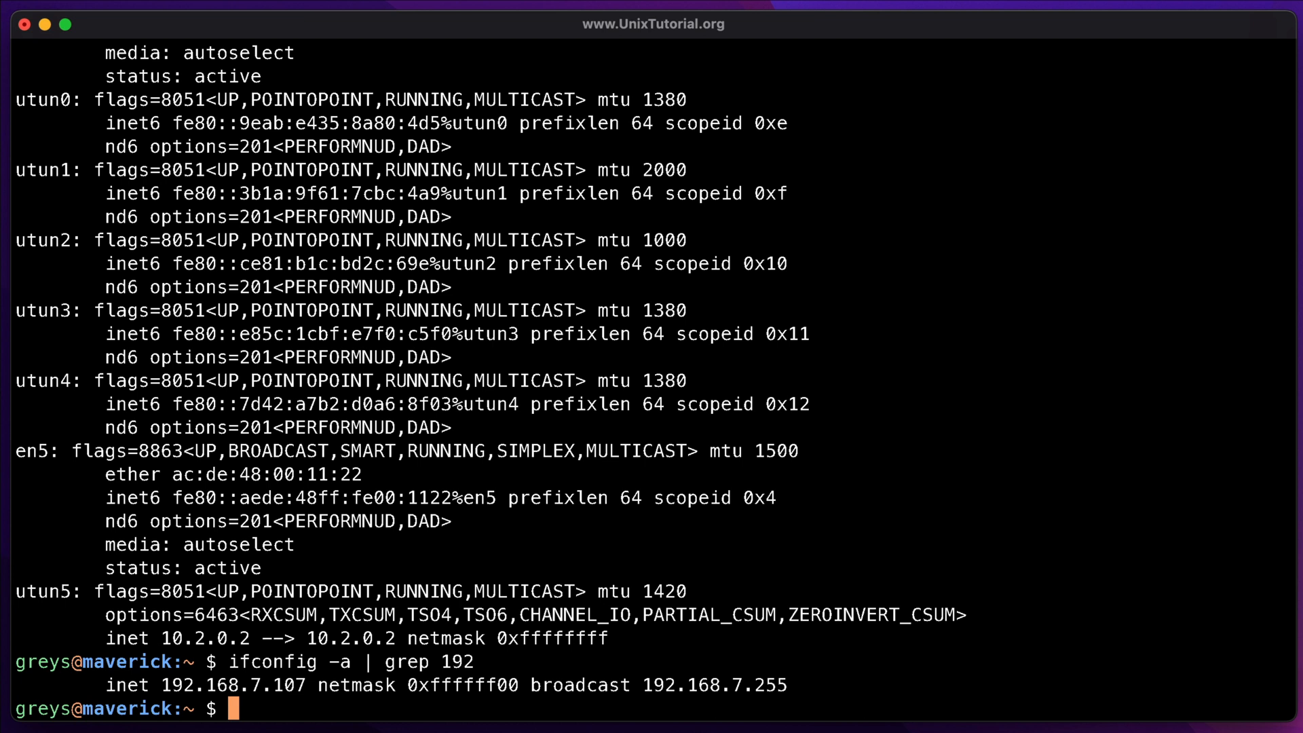
double_click(214, 685)
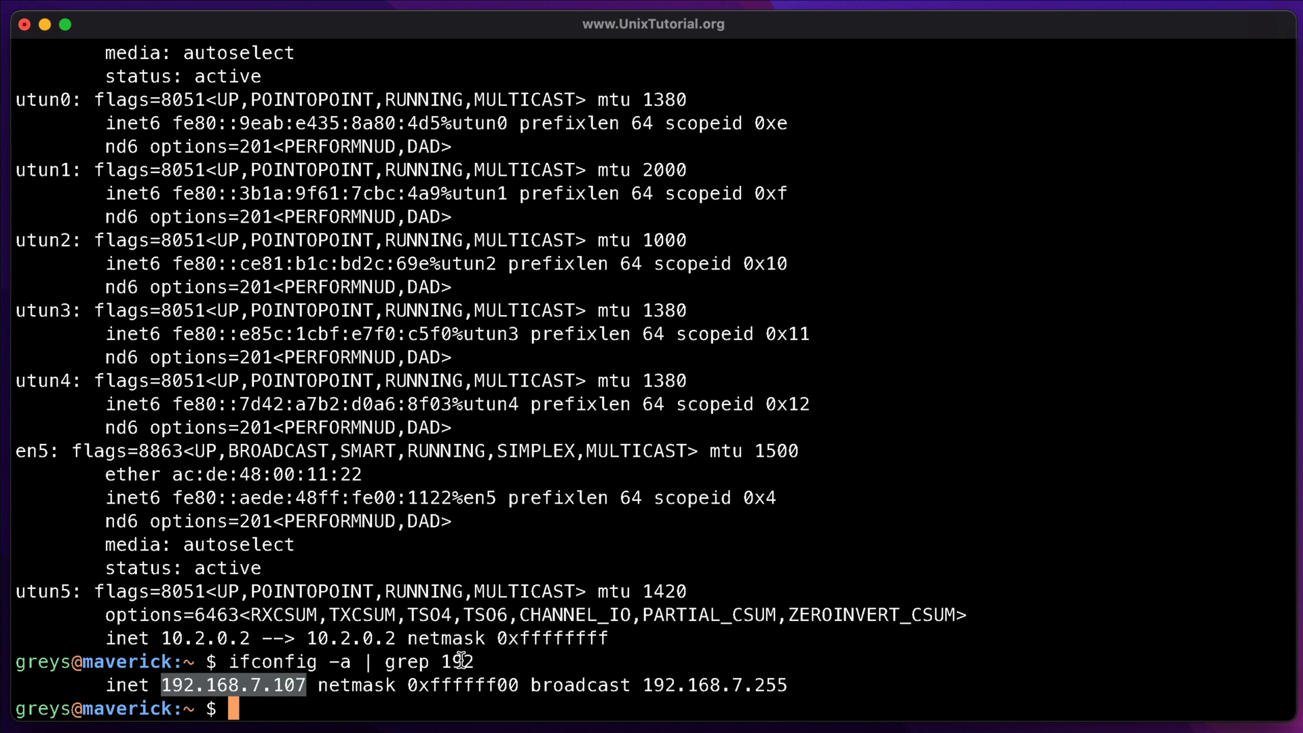
- Extend the grep 192 pipeline with awk '{print $2}' to print just 192.168.7.107, and rerun it
key("Up")
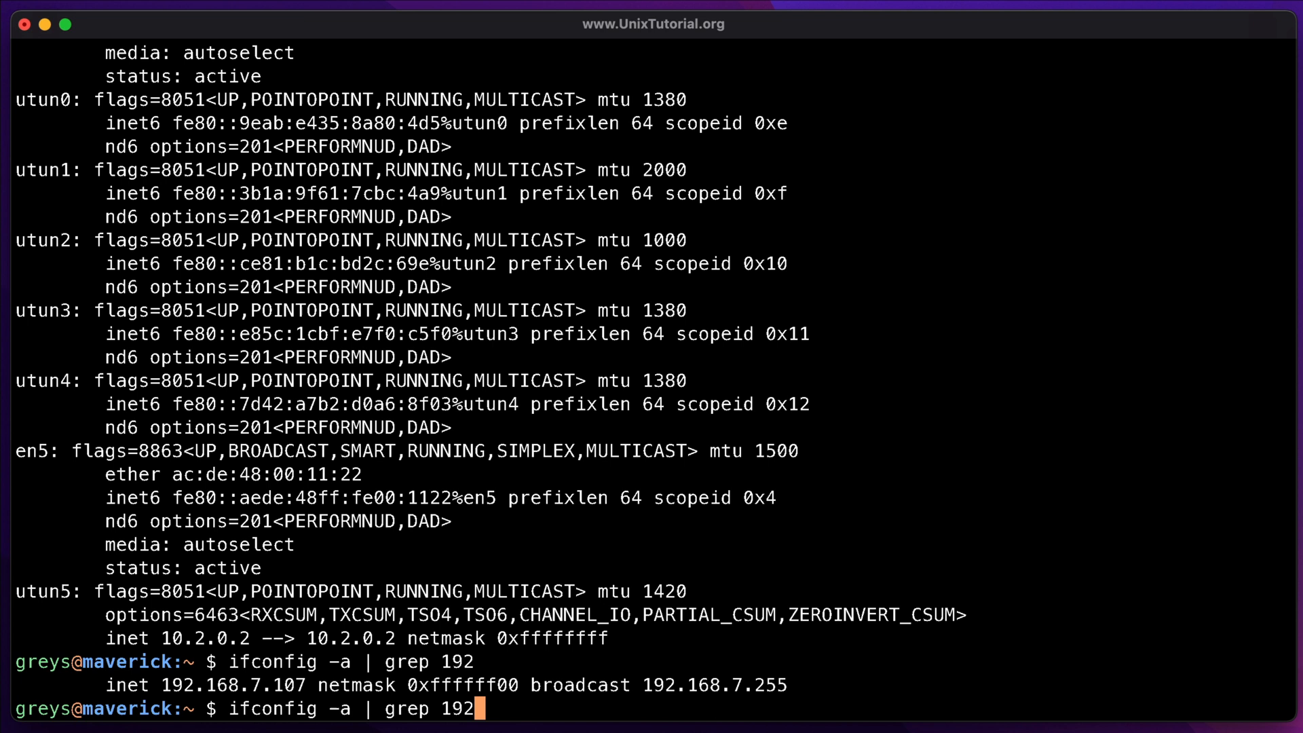
type(" |")
left_click_drag(106, 685, 769, 693)
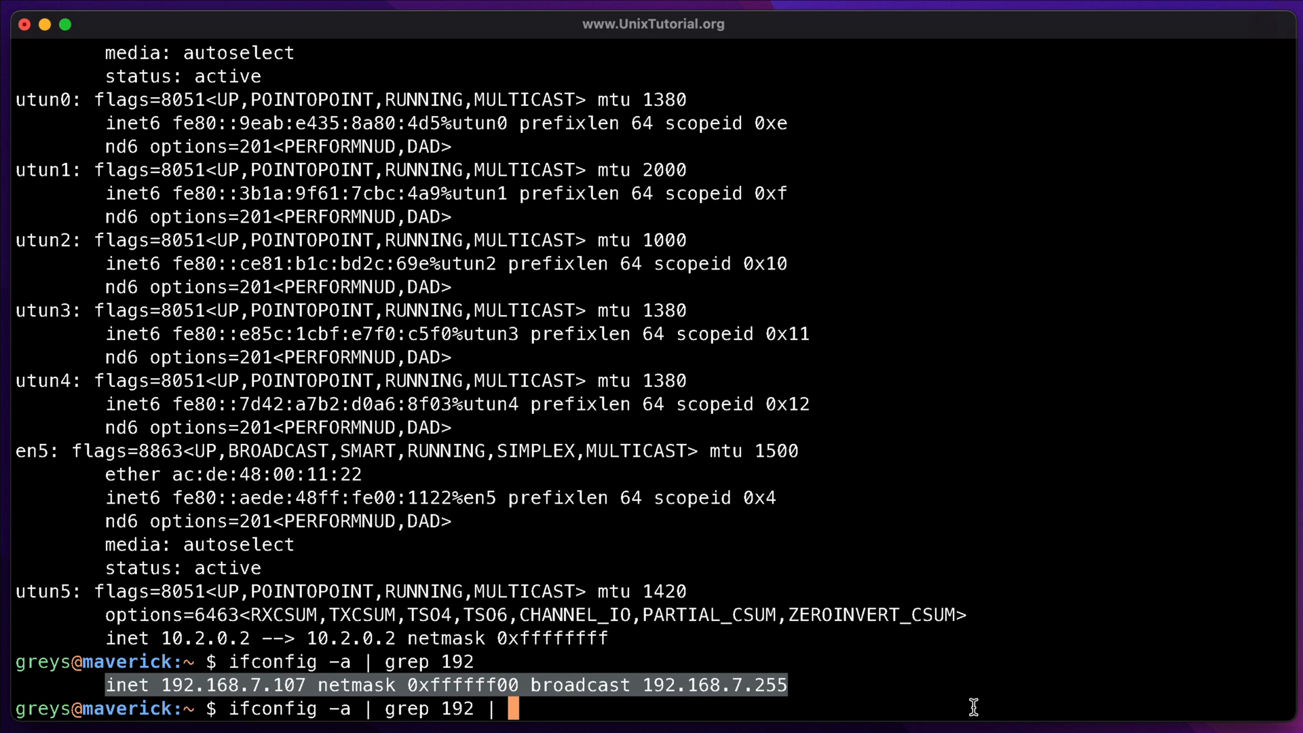
type("awk '{print ")
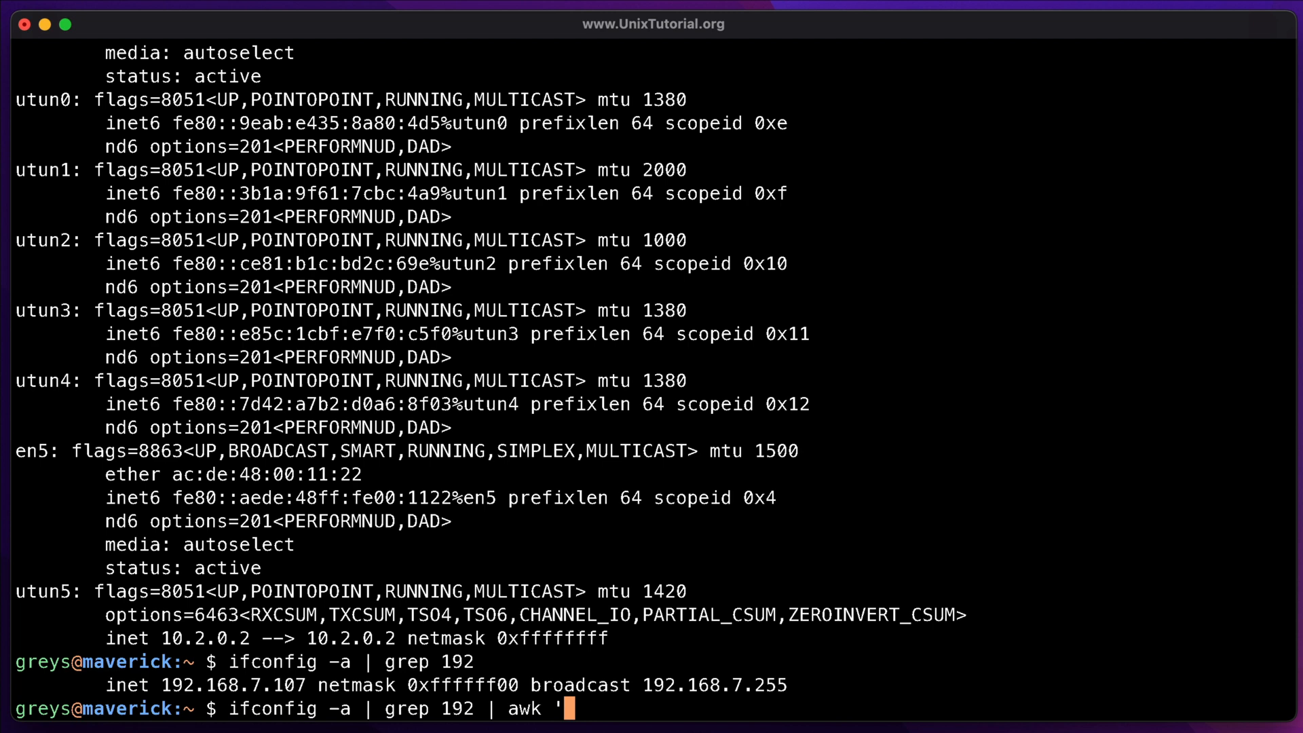
type("$2}'")
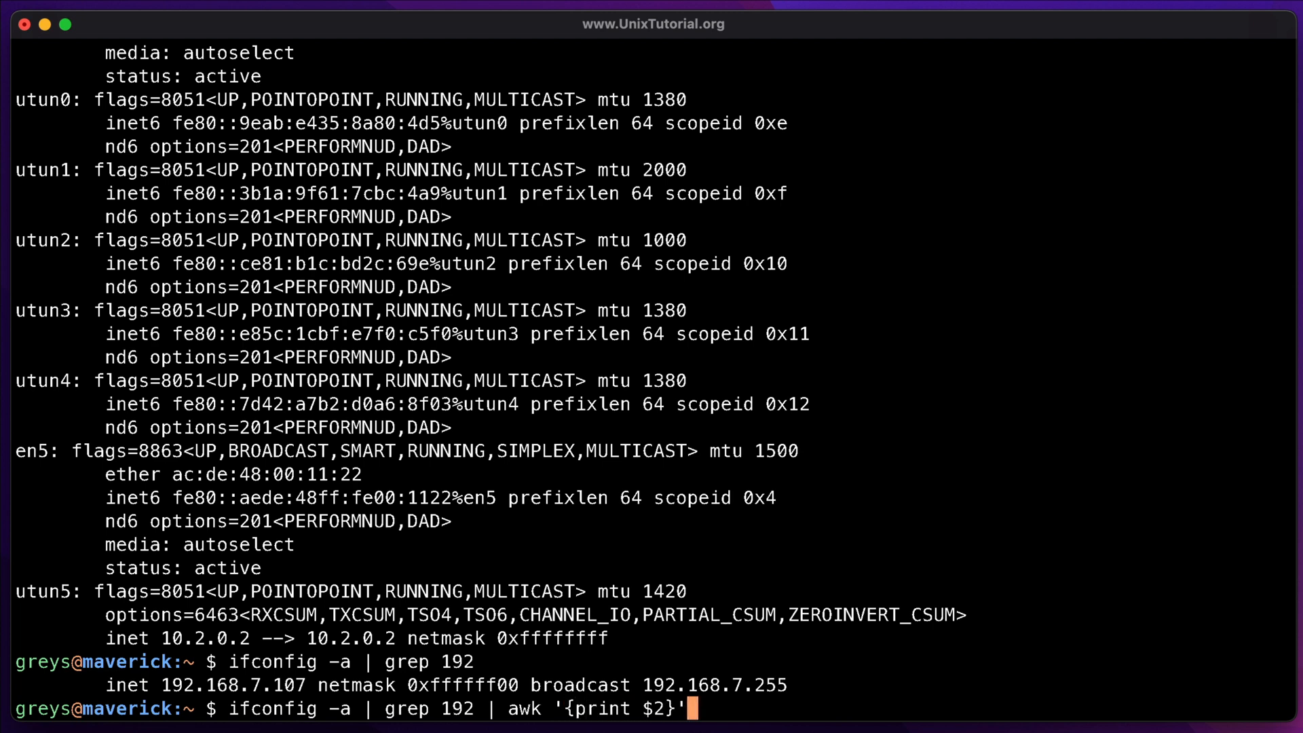
key("Return")
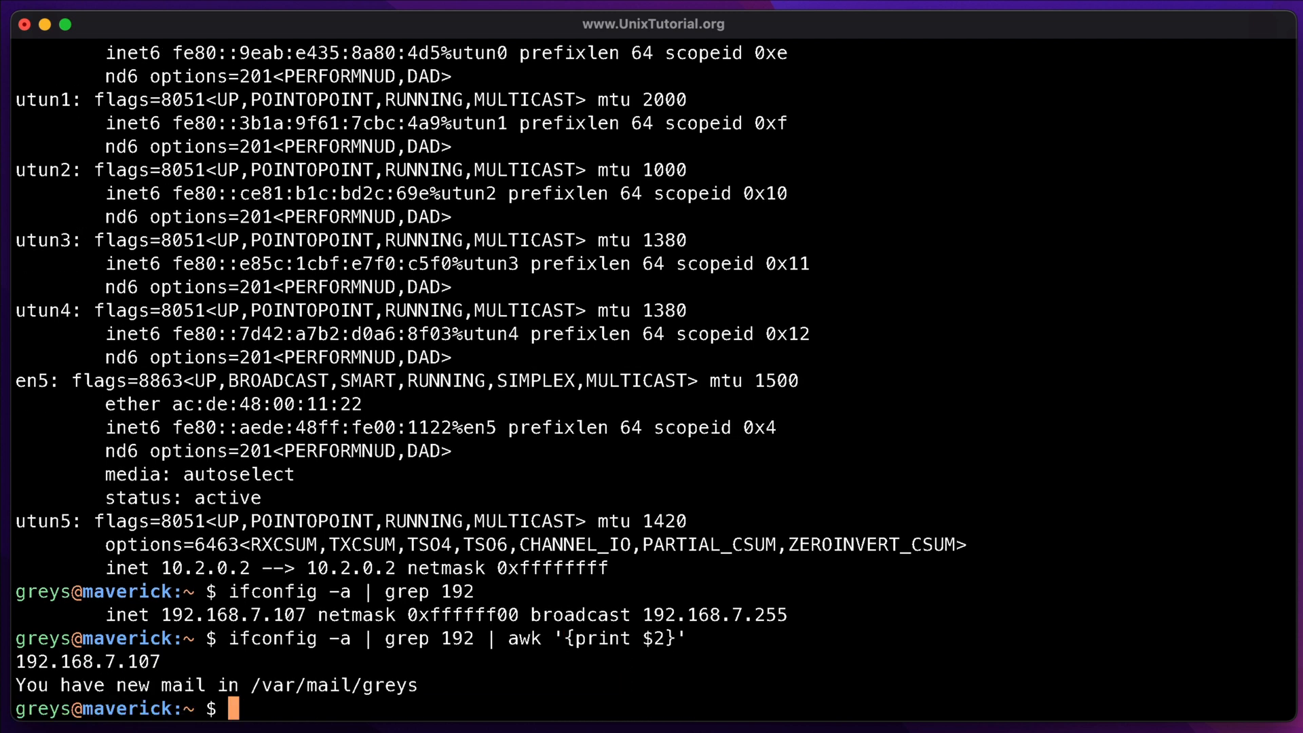
key("Up")
key("Return")
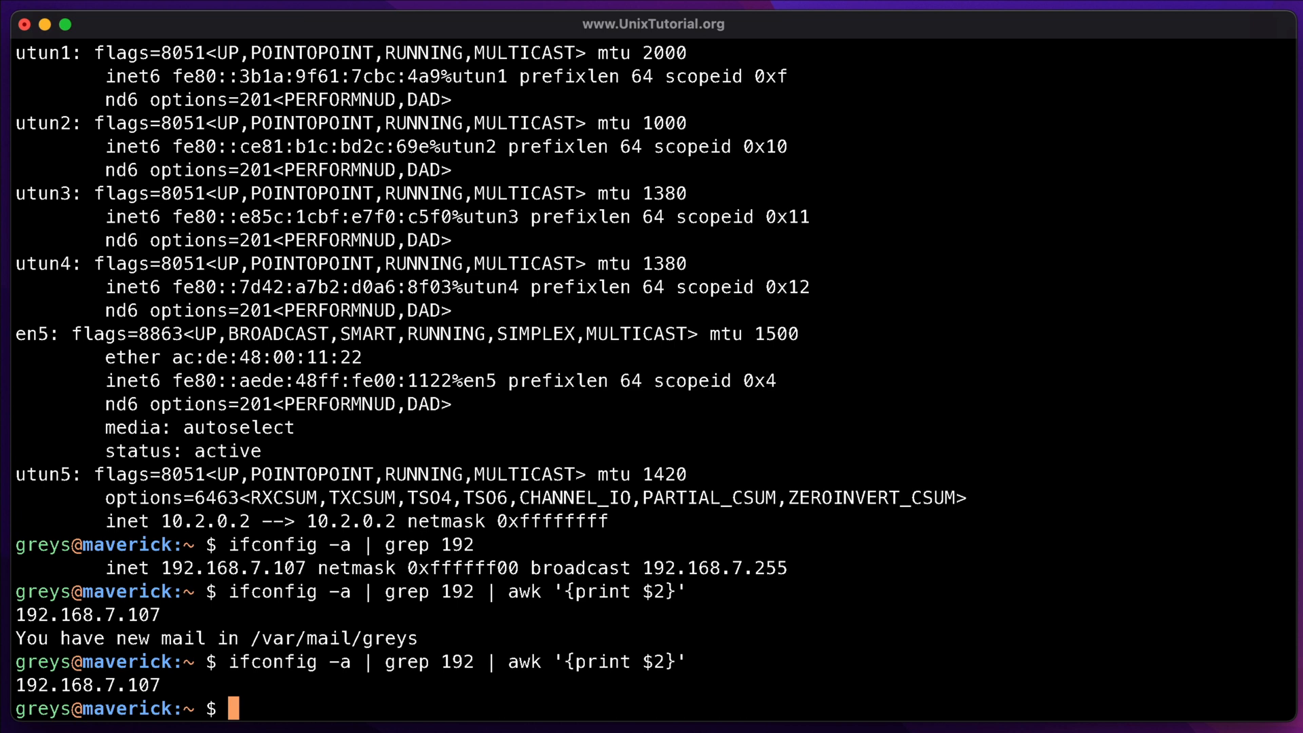
- Clear the screen, list ifconfig lines containing en, then narrow grep to ^en0
key("ctrl+l")
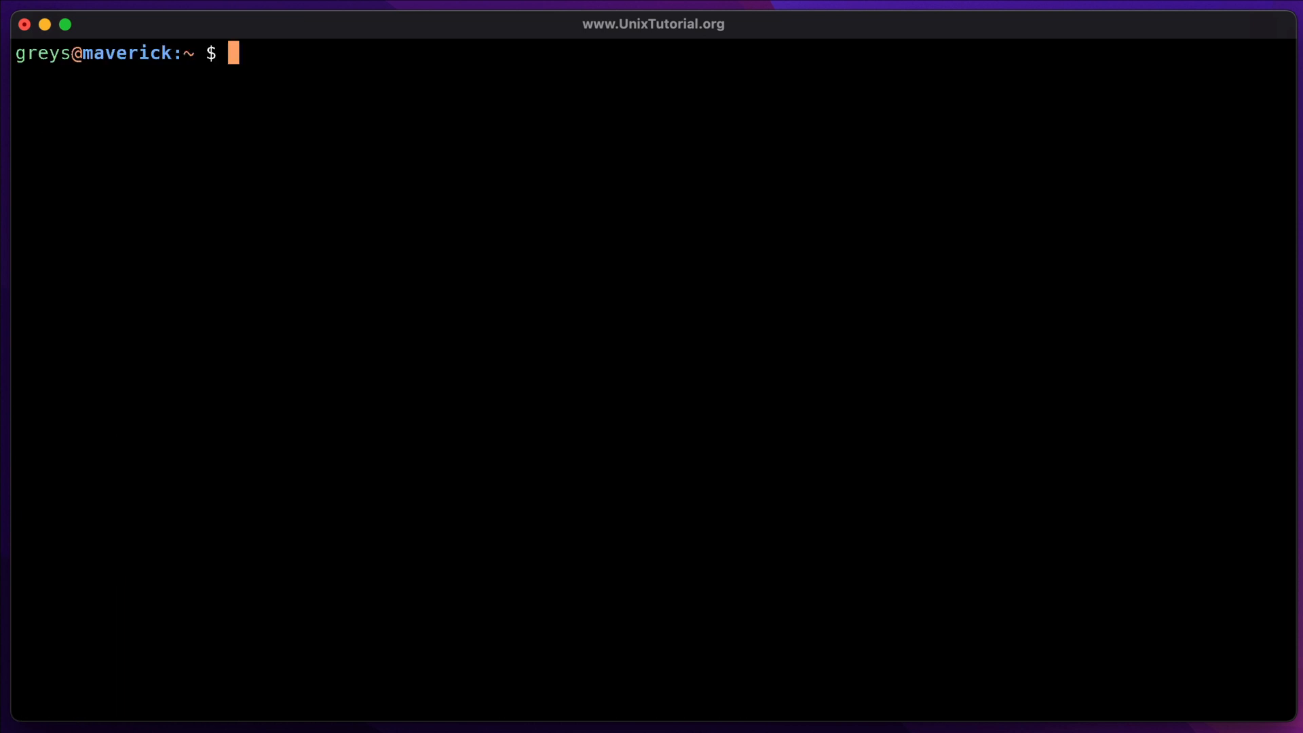
type("i")
type("fconfig -a |")
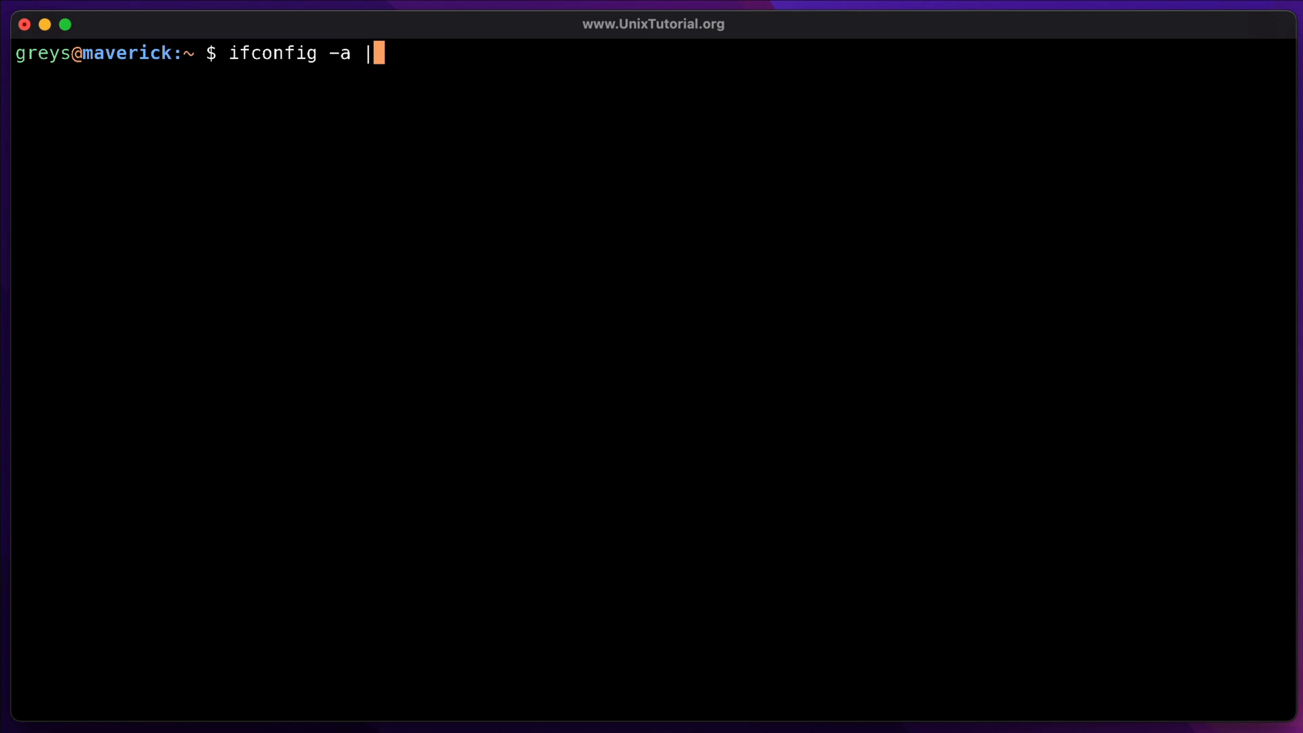
type(" grep en")
key("Return")
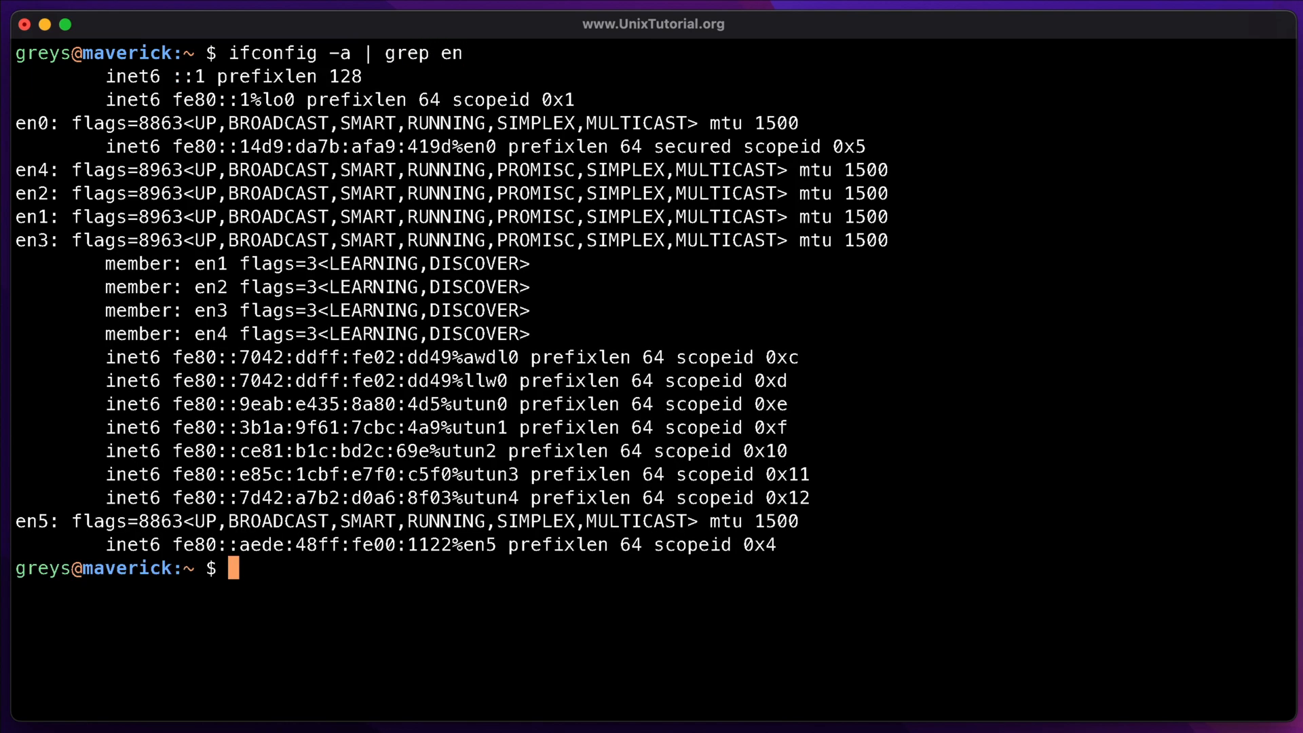
key("Up")
key("BackSpace")
key("BackSpace")
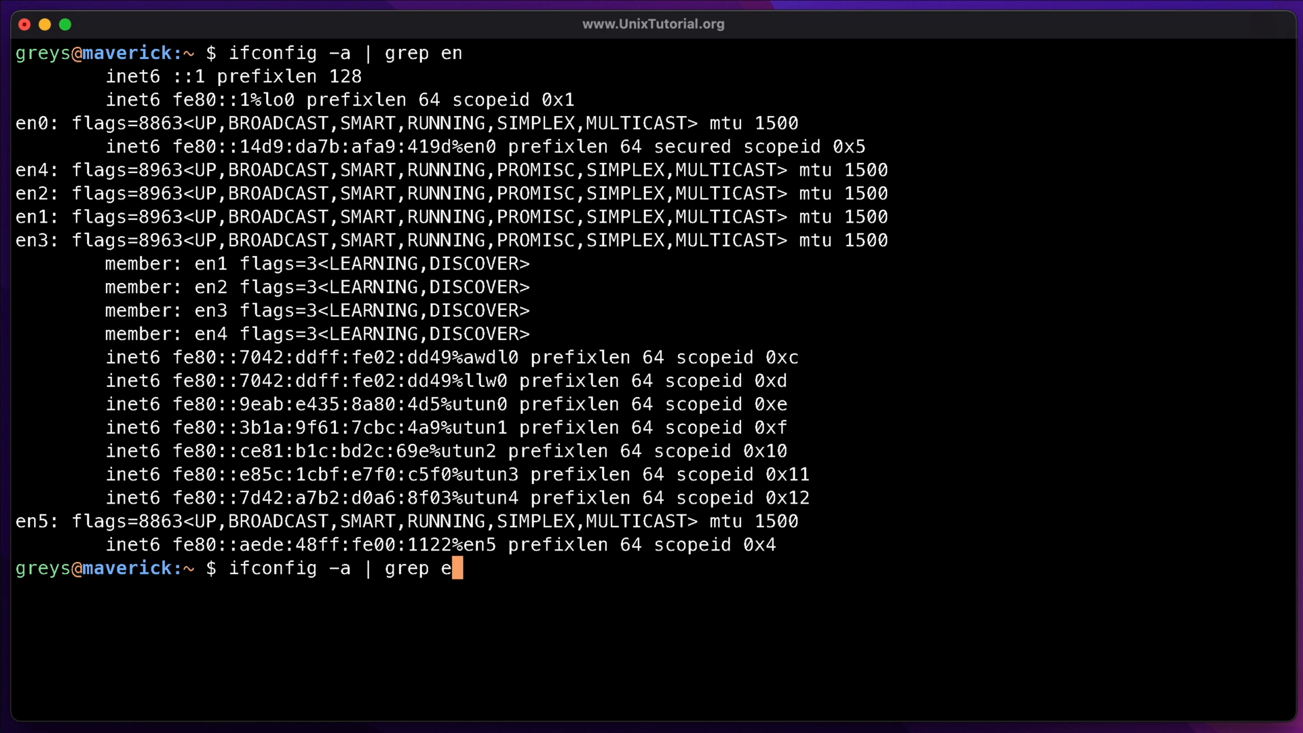
type("^en0")
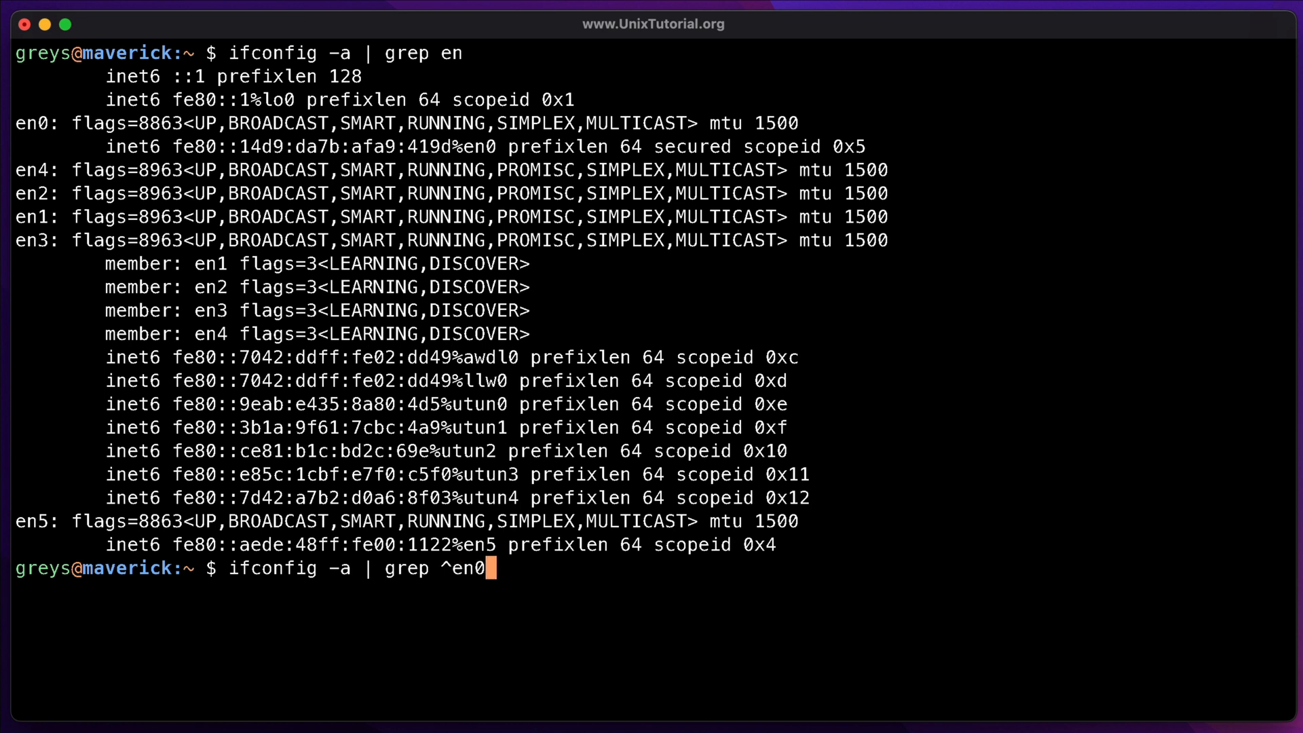
key("Return")
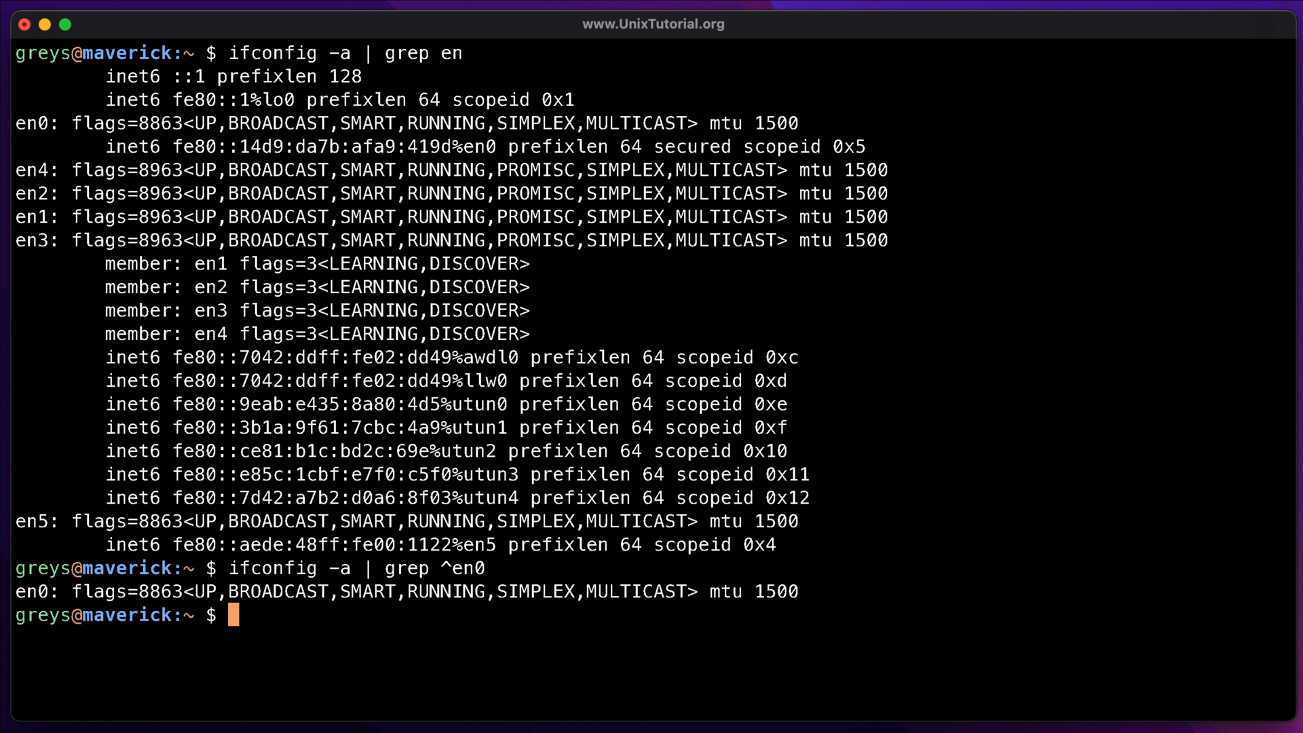
- Append awk '{print $1,$4}' to print en0: 1500 and highlight the flag list in angle brackets
key("Up")
type("| awk '")
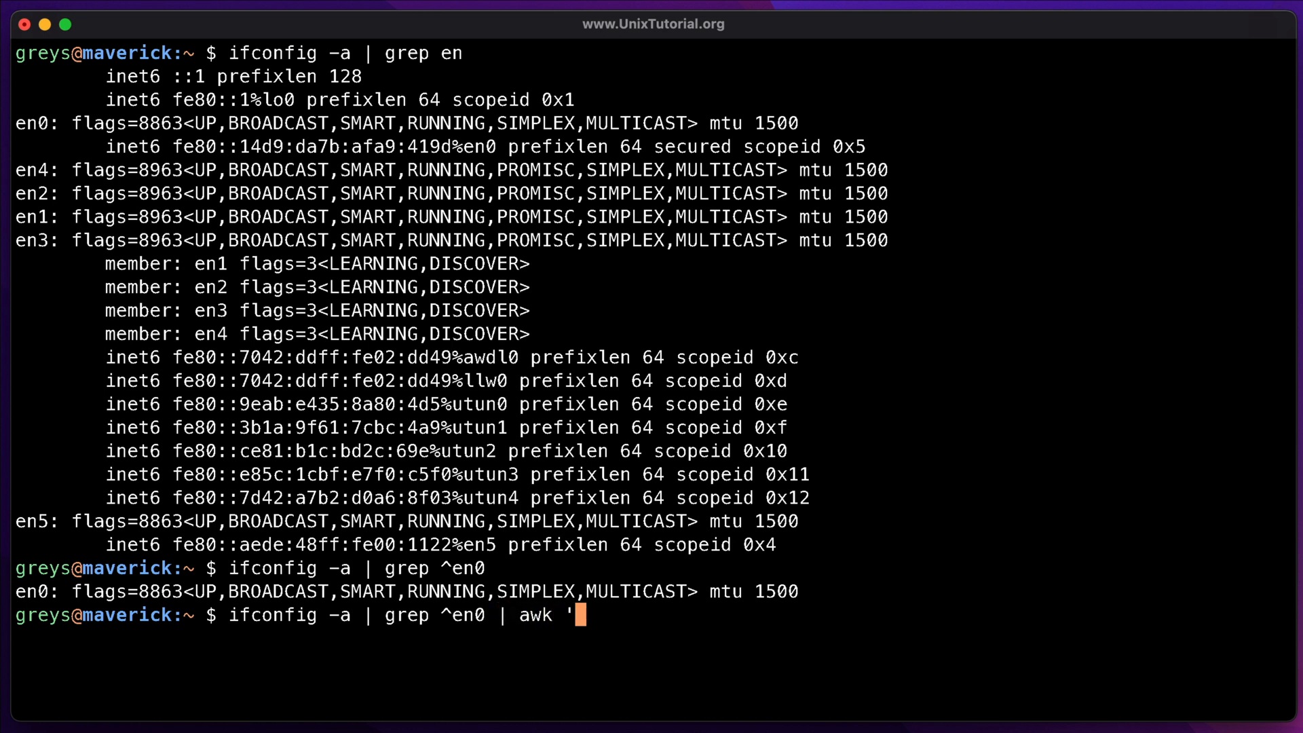
type("{print")
key("BackSpace")
key("BackSpace")
key("BackSpace")
key("BackSpace")
type("rint $")
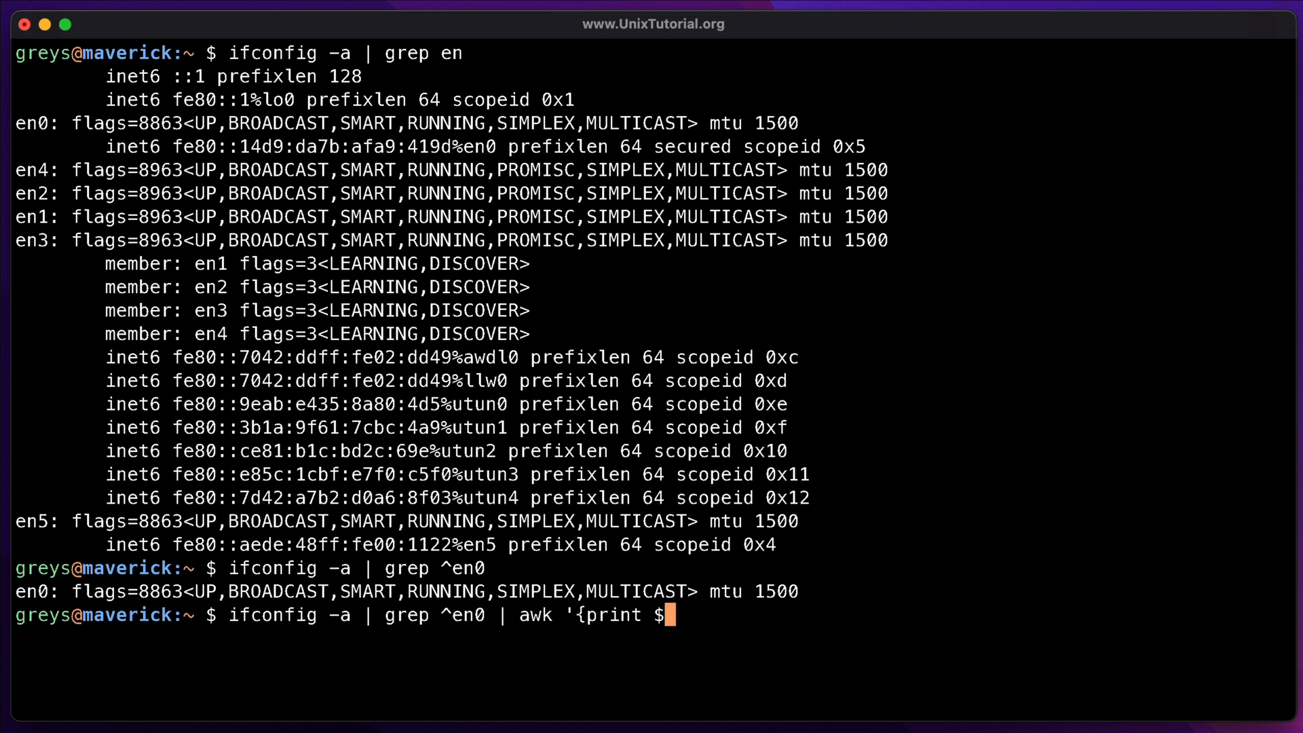
type("1")
type(",$4}")
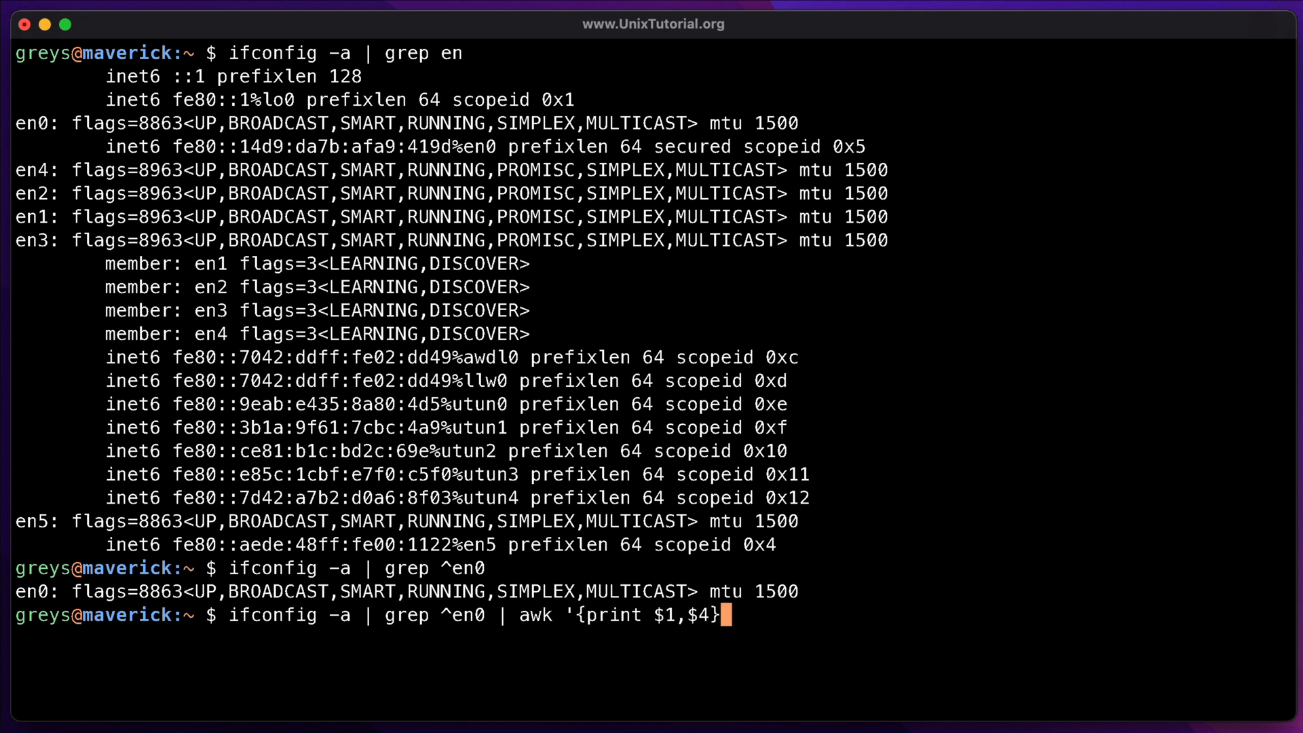
type("'")
key("Return")
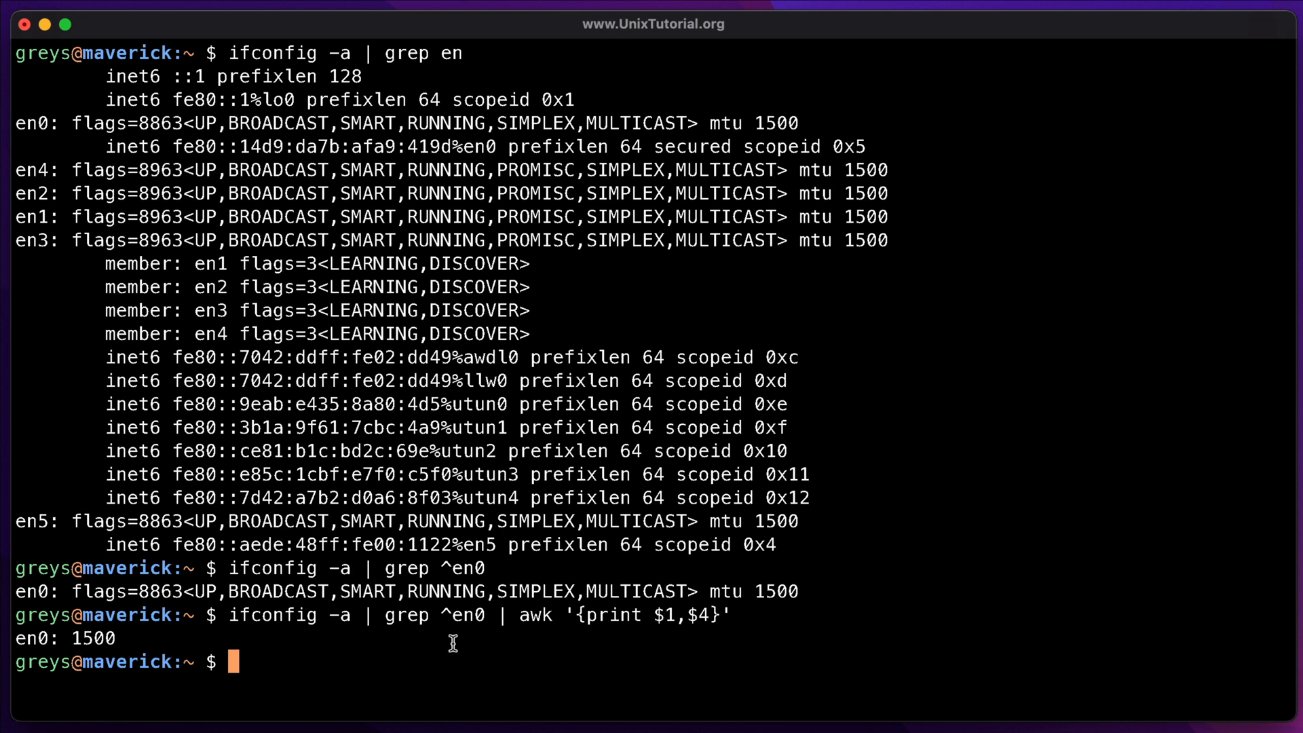
left_click_drag(195, 590, 692, 587)
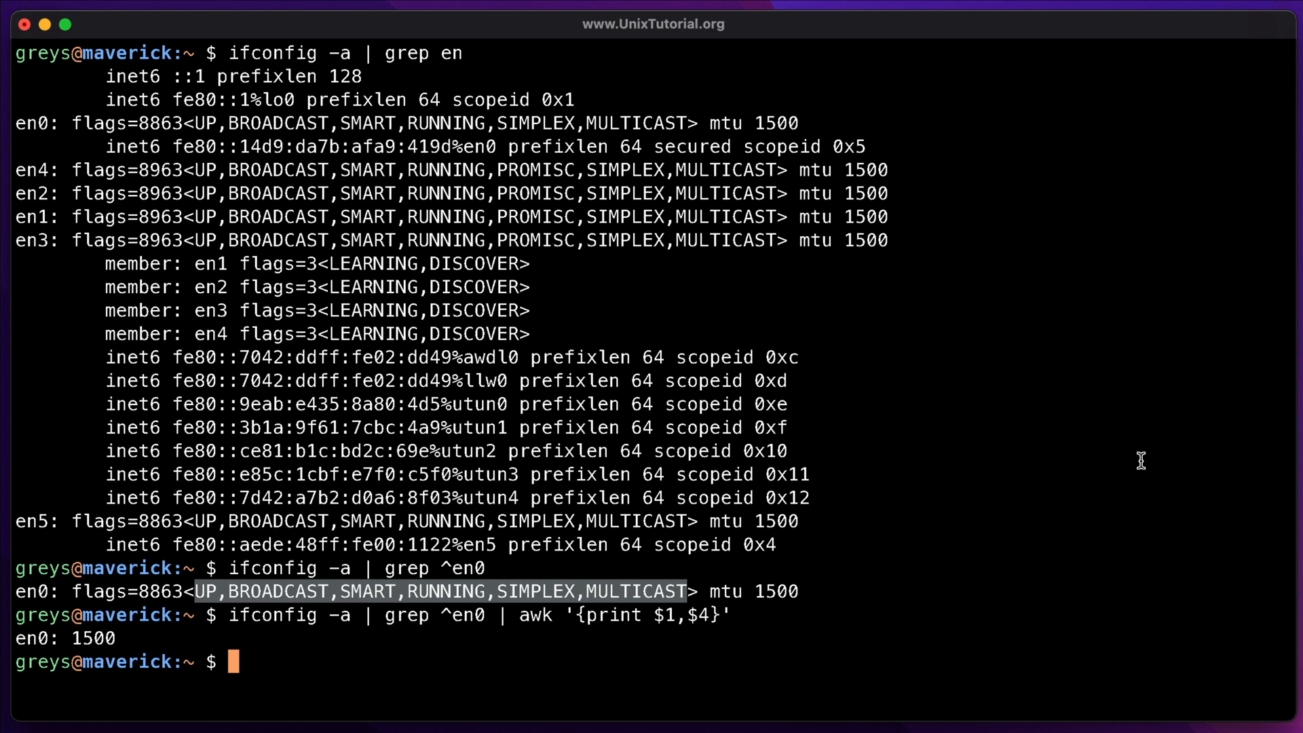
- Insert -F\< before the awk program so the en0 line splits at the < character
key("Up")
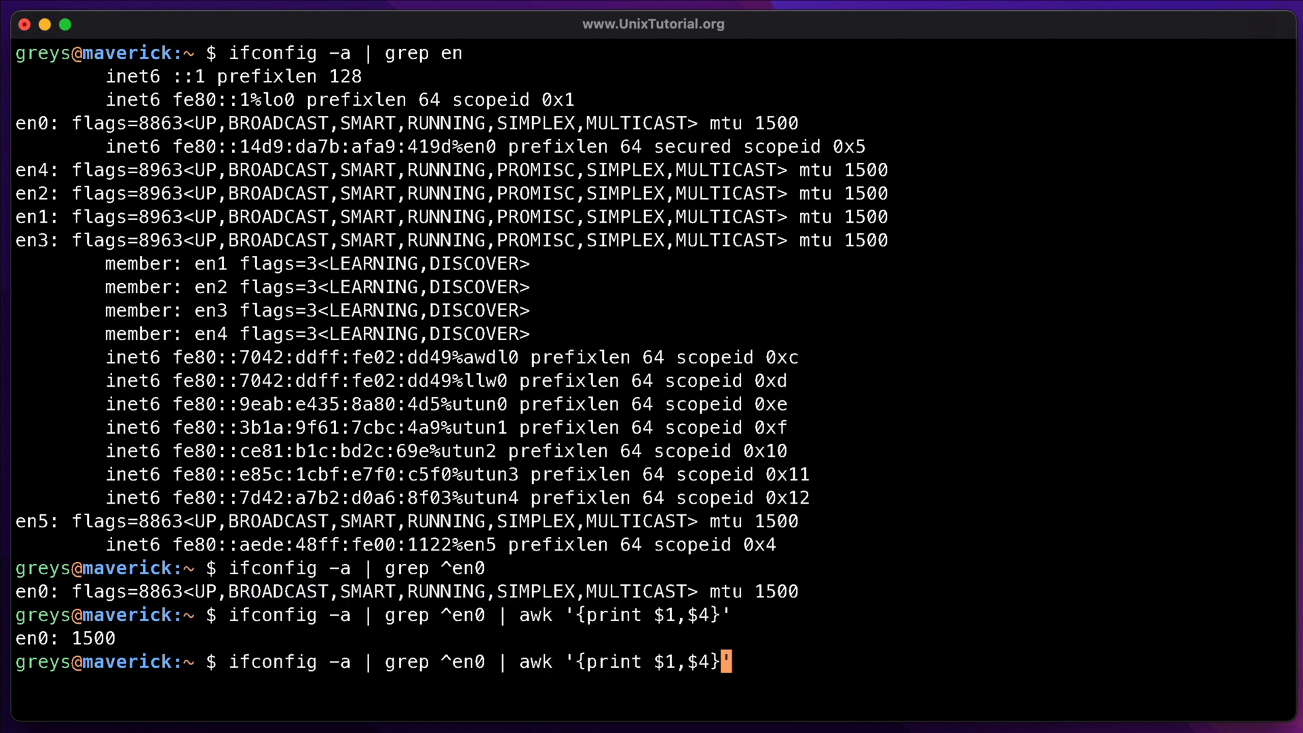
key("Left")
key("alt+Left")
key("alt+Left")
key("alt+Left")
type("-")
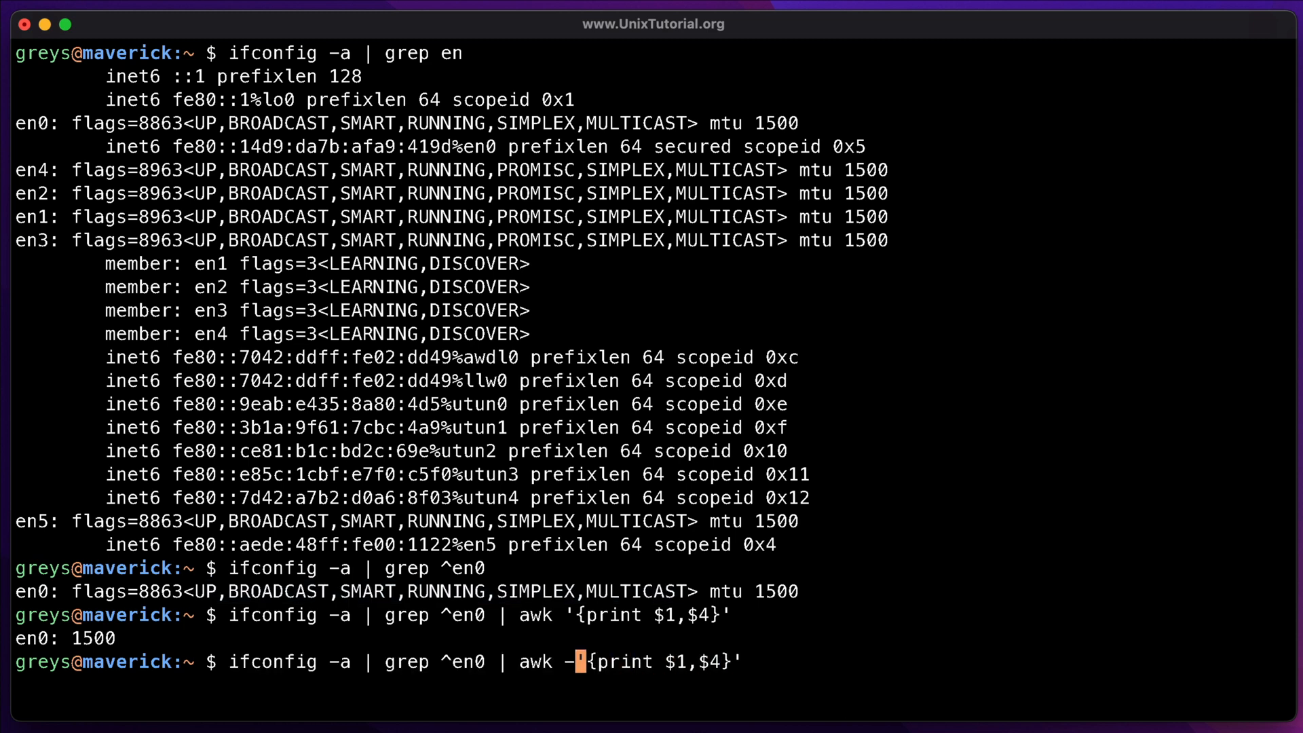
type("F")
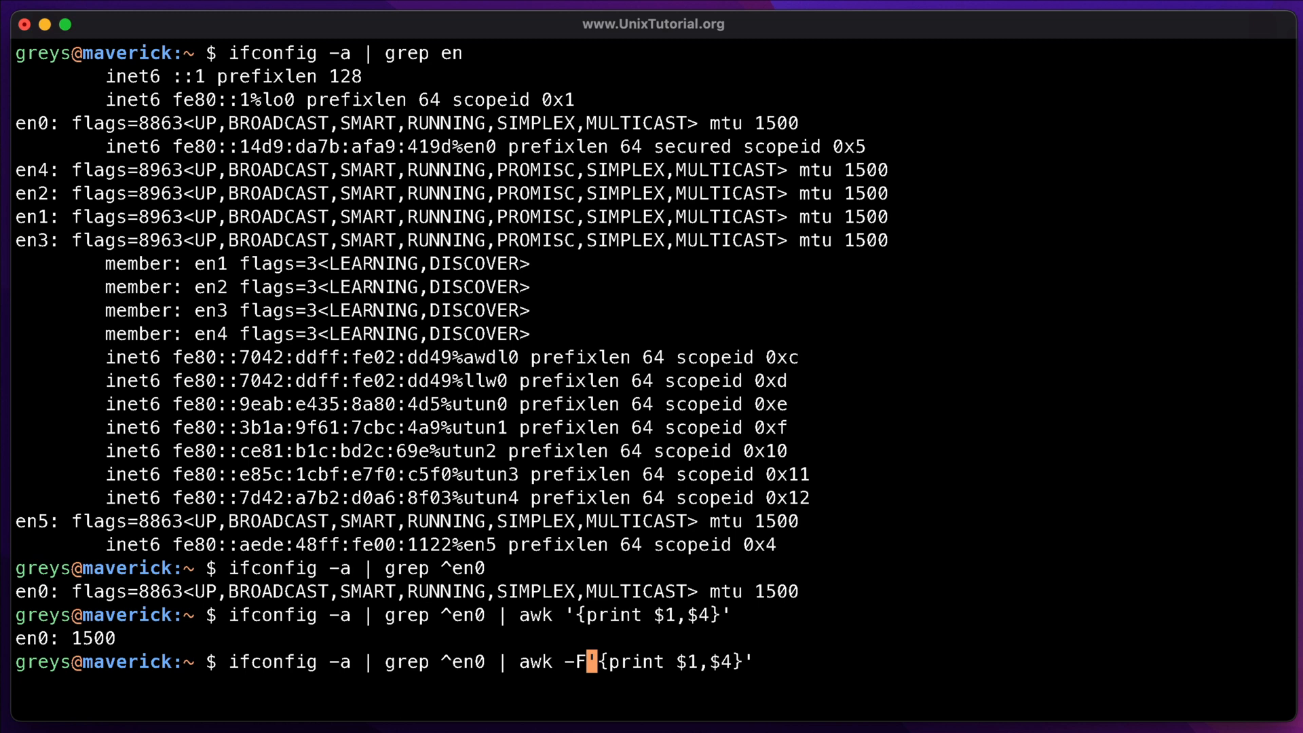
type("\\<")
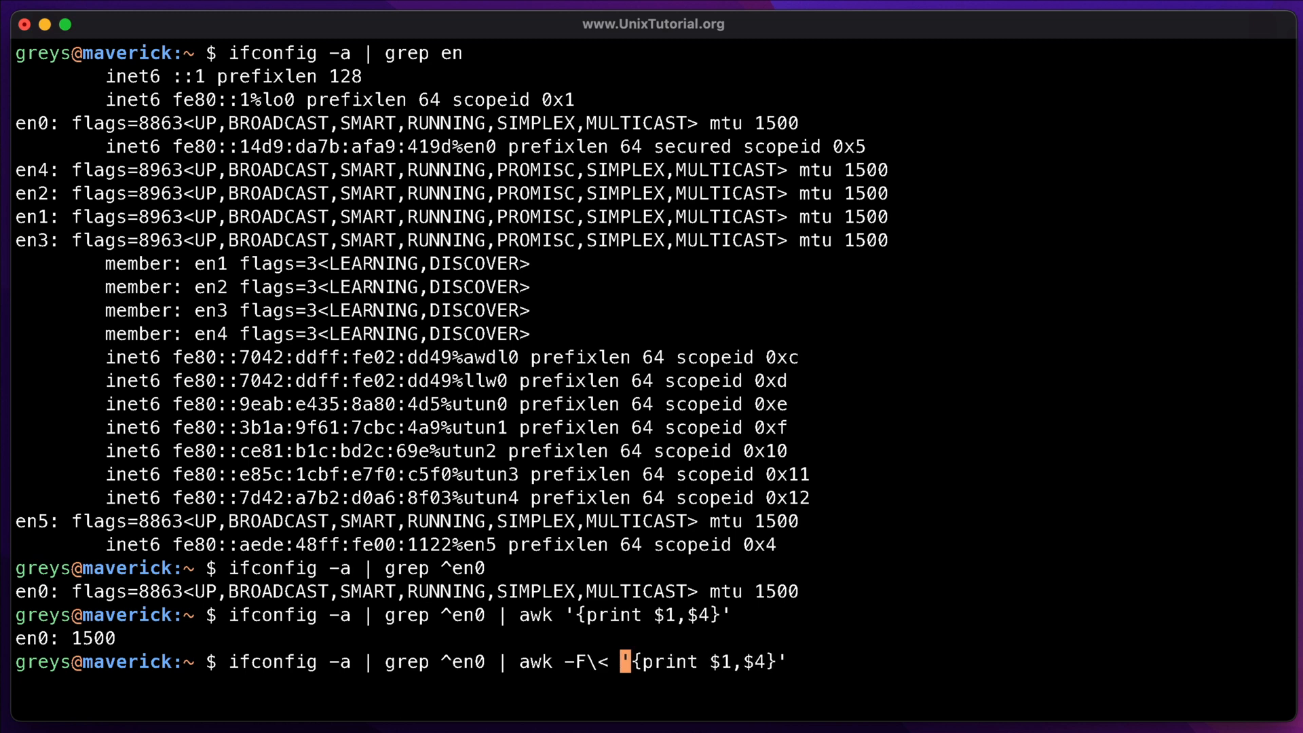
key("Return")
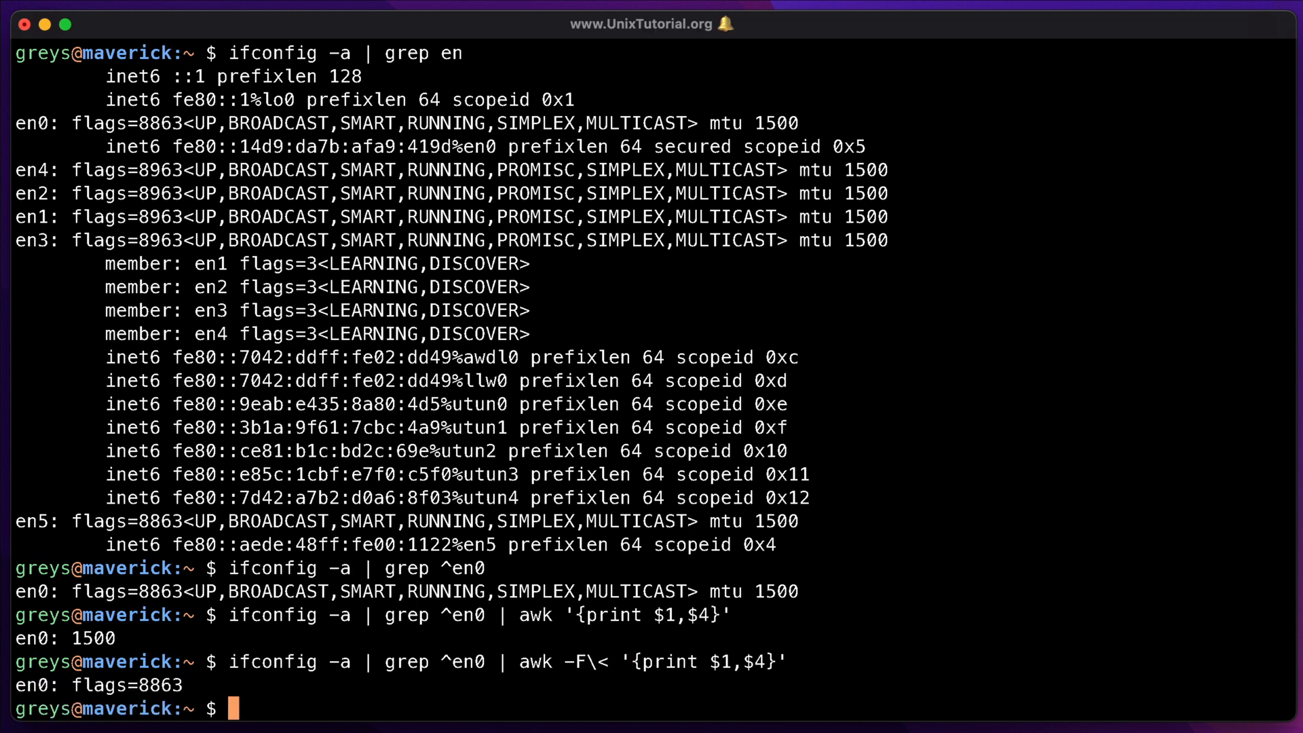
- Change the print list to $2 so awk outputs UP,BROADCAST,...,MULTICAST> mtu 1500
key("Up")
key("Left")
key("Left")
key("BackSpace")
key("BackSpace")
key("BackSpace")
key("BackSpace")
type("2")
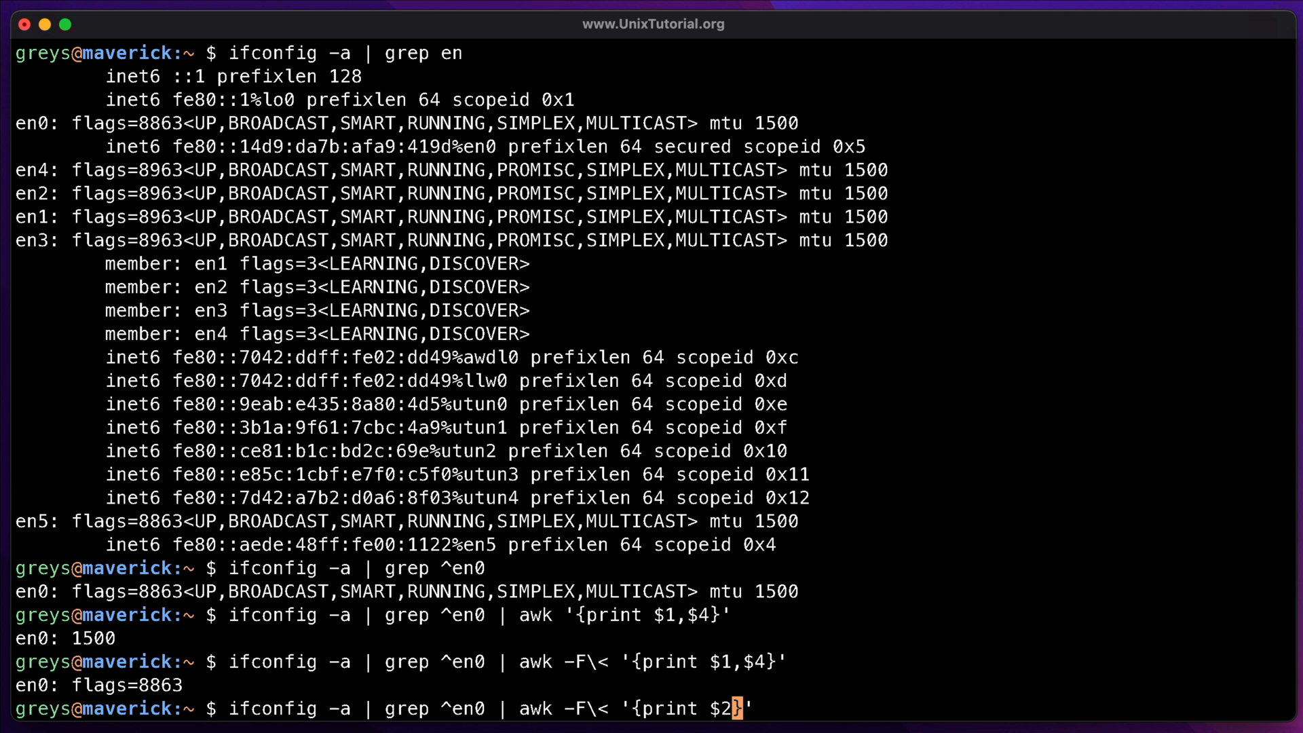
key("Return")
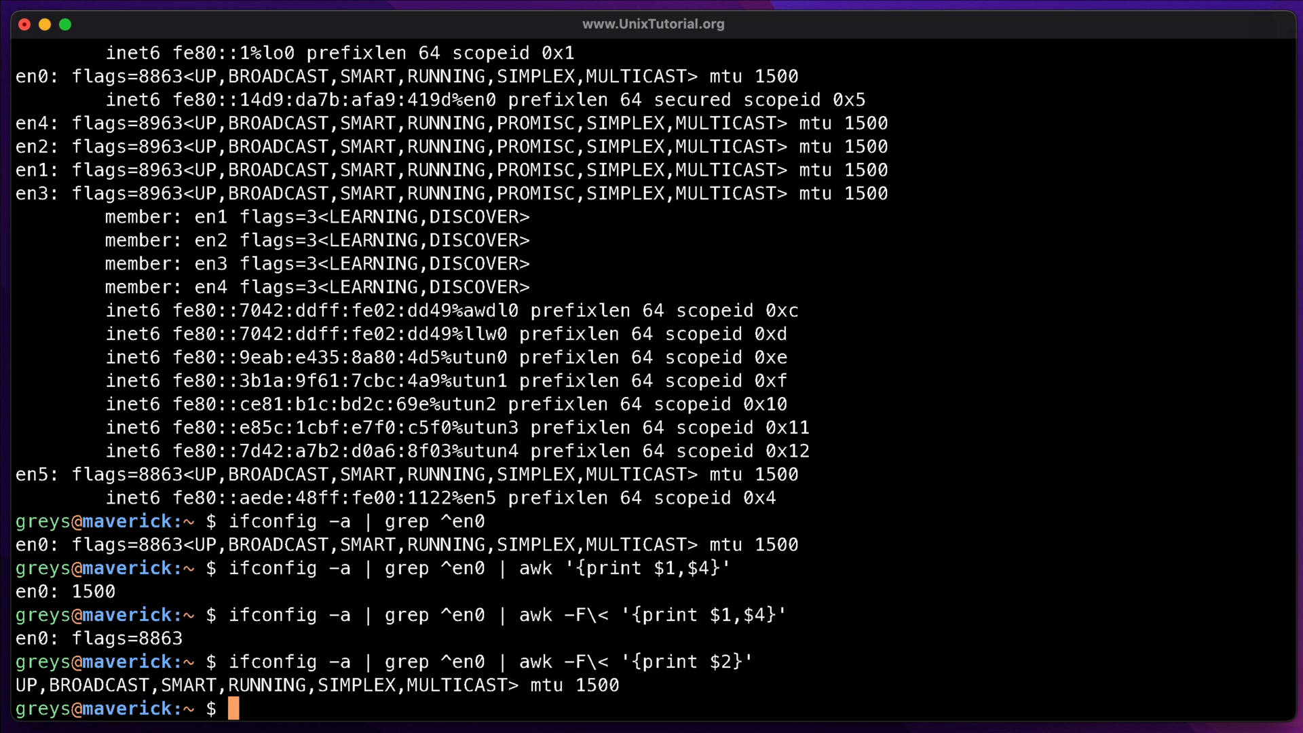
- Add a second awk -F\> '{print $1}' to print the bare flag list, then strip that stage again
key("Up")
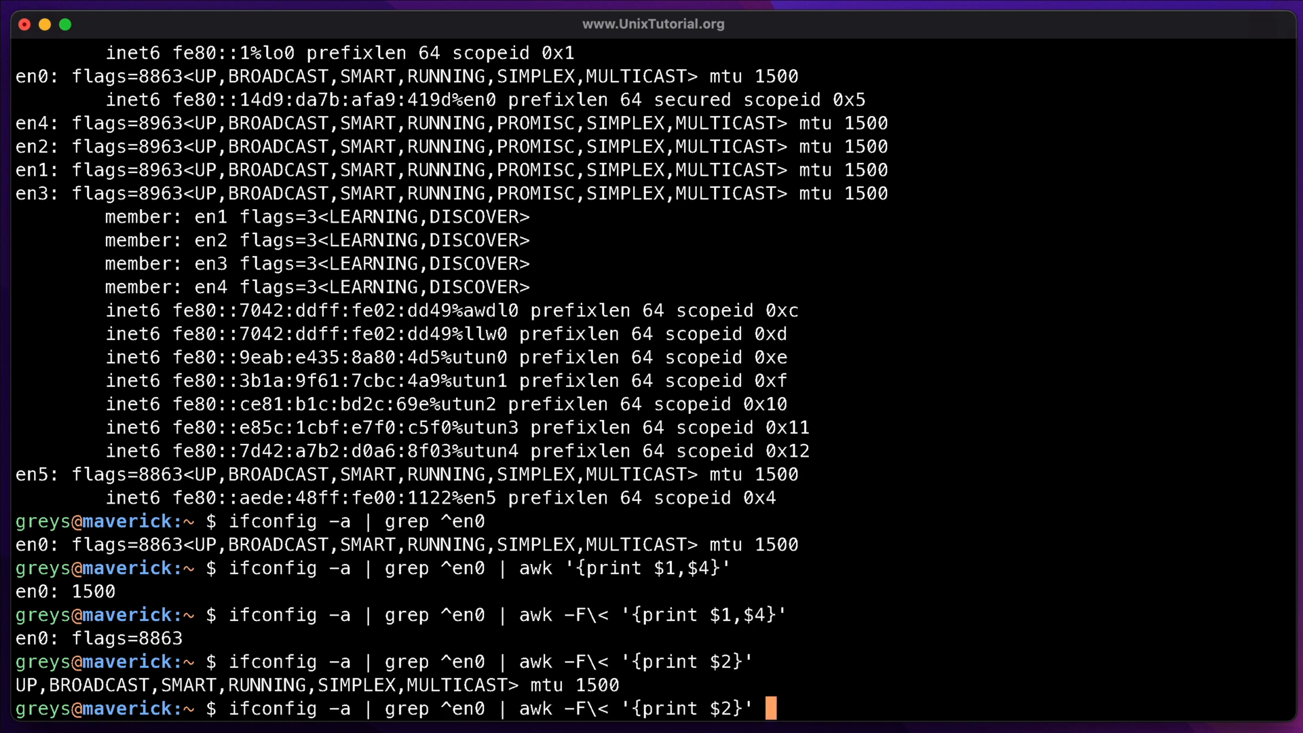
type("| awk -")
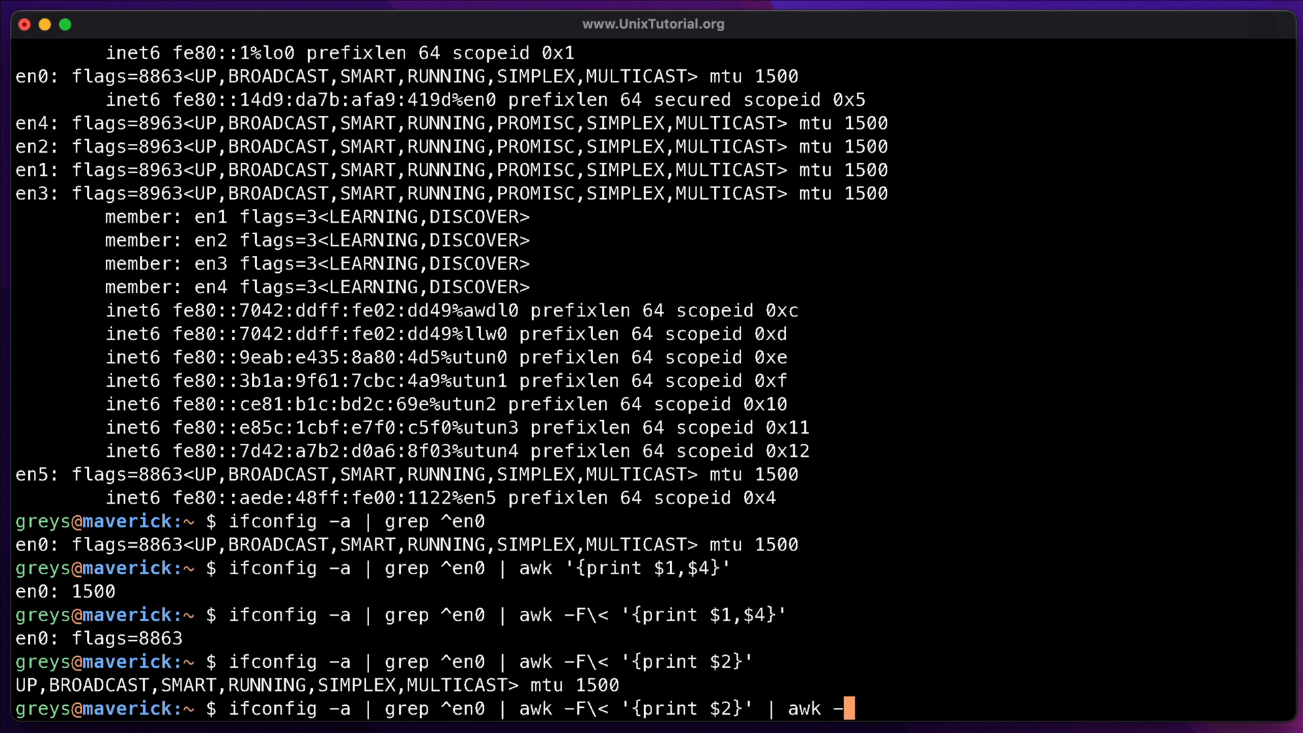
type("F\\>")
type(" '")
type("{print $")
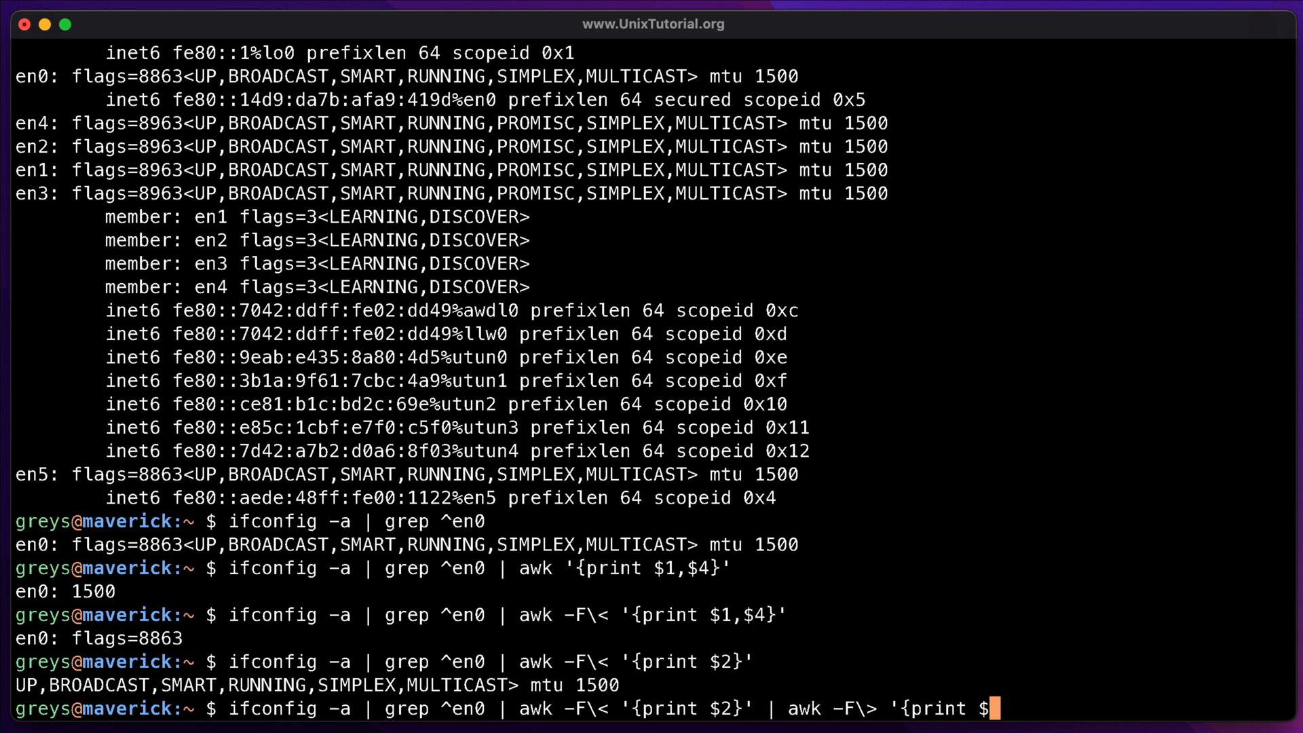
type("1}'")
key("Return")
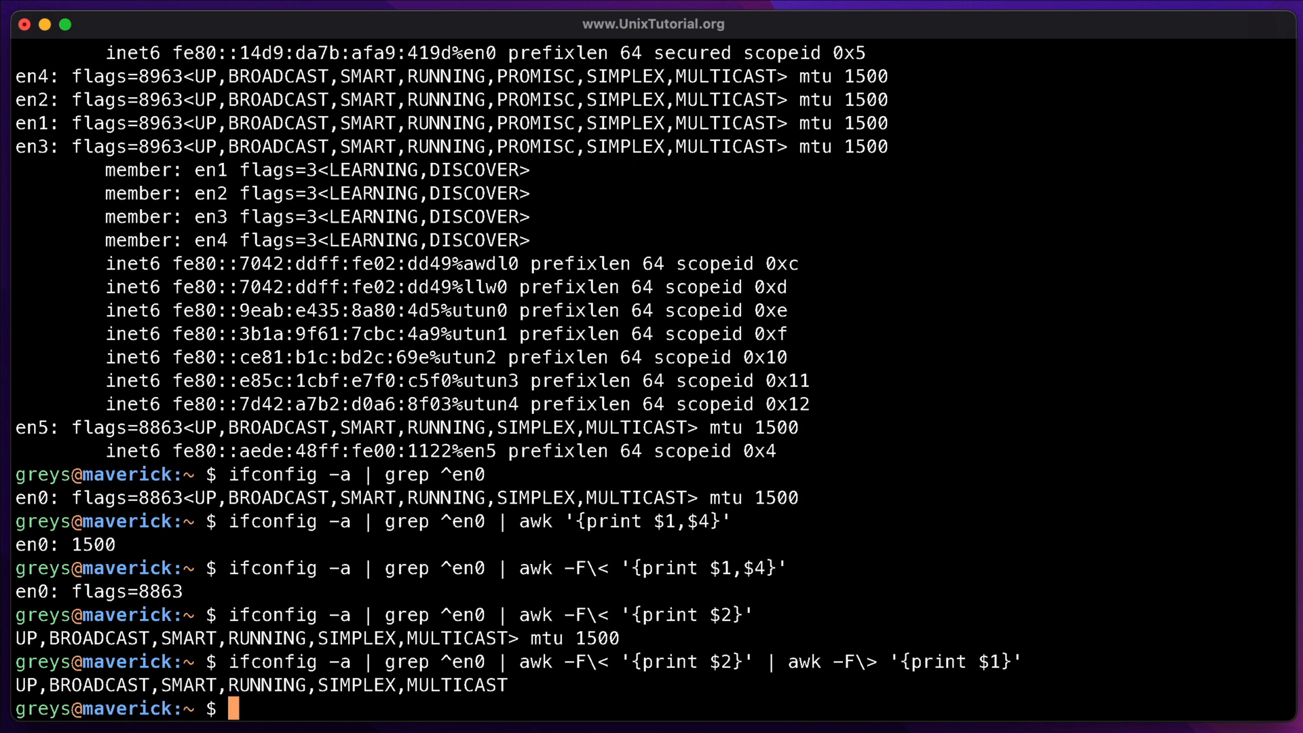
key("Up")
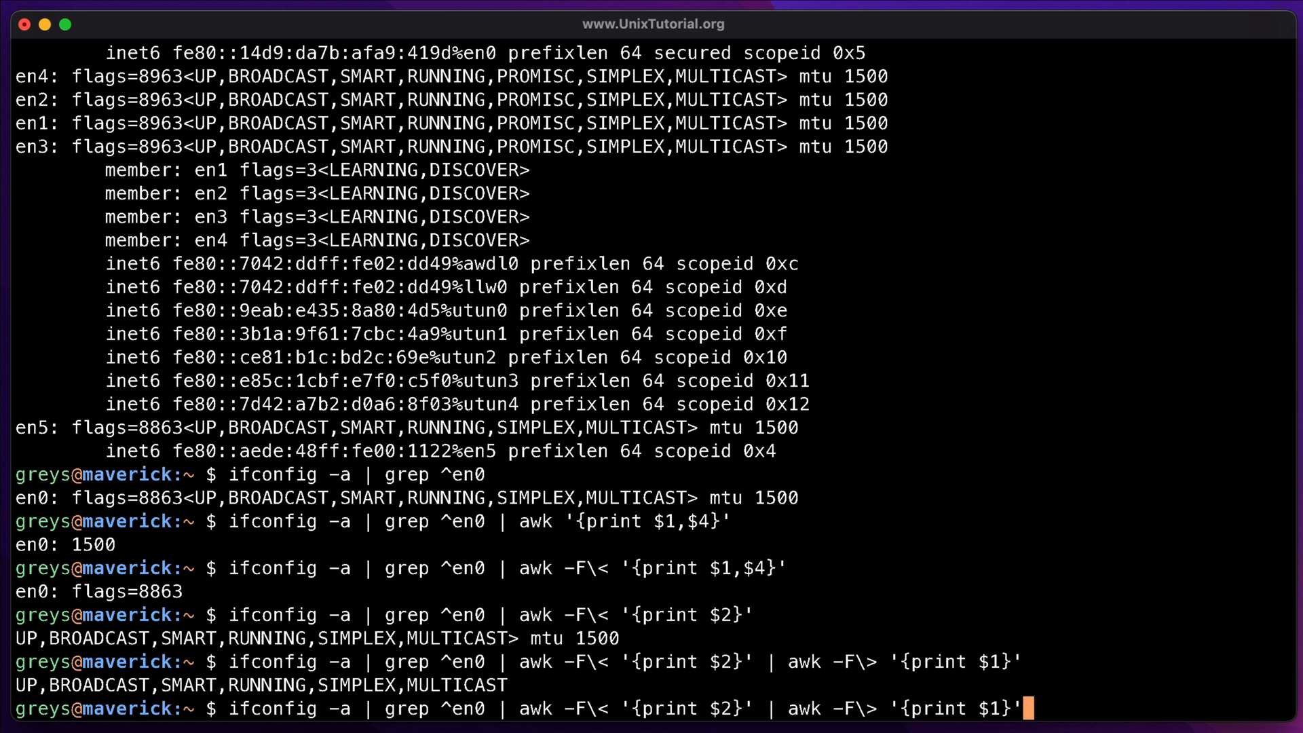
key("BackSpace")
key("BackSpace")
key("BackSpace")
key("BackSpace")
key("BackSpace")
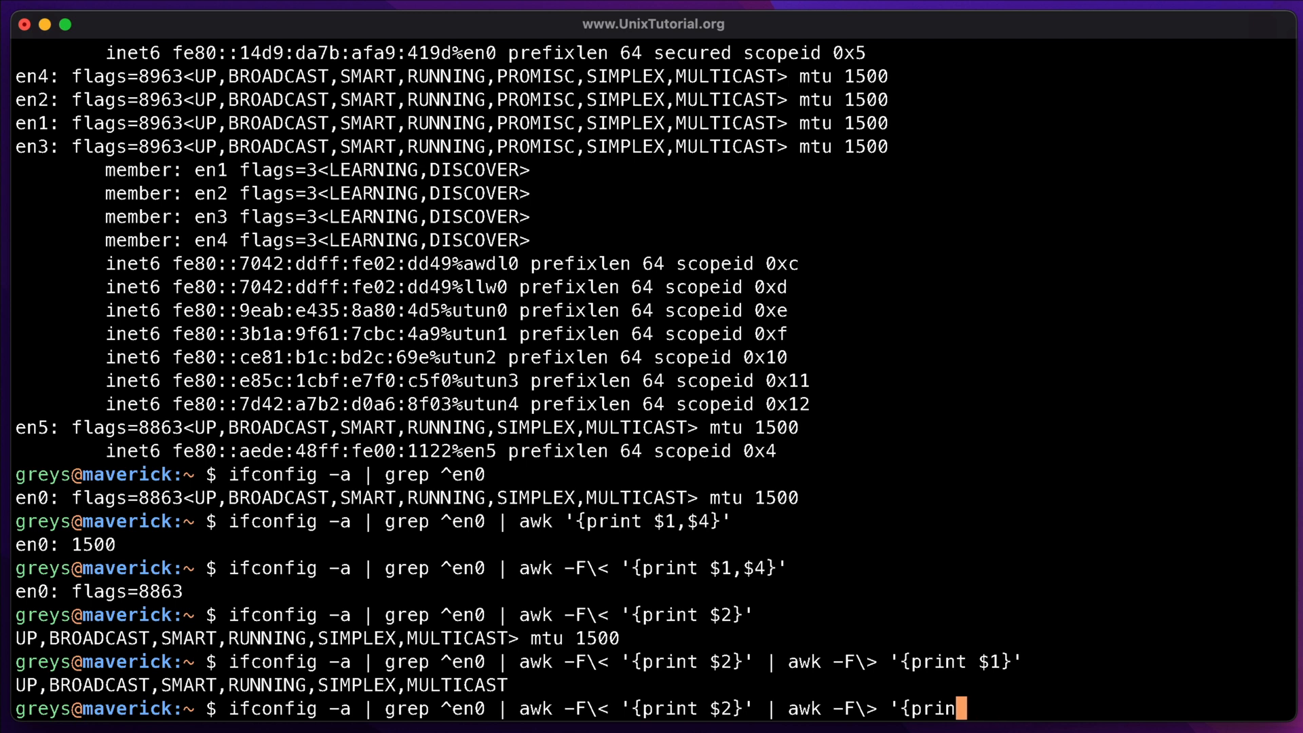
key("BackSpace")
key("BackSpace")
key("BackSpace")
key("BackSpace")
key("BackSpace")
key("BackSpace")
key("BackSpace")
key("BackSpace")
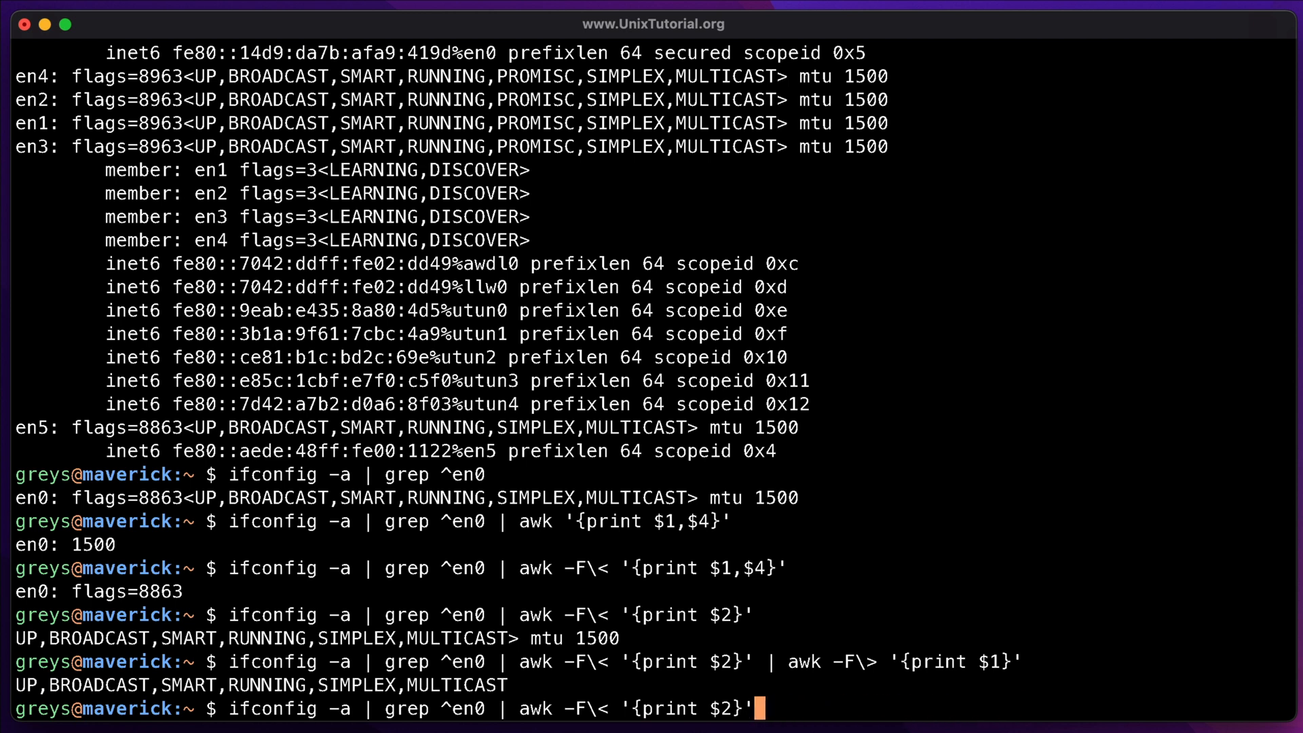
- Change the separator to -F[\<\>] so one awk yields the bare flag list, and highlight the output
key("Left")
key("Left")
key("Left")
key("Left")
key("Left")
key("Left")
key("Left")
type("\\>")
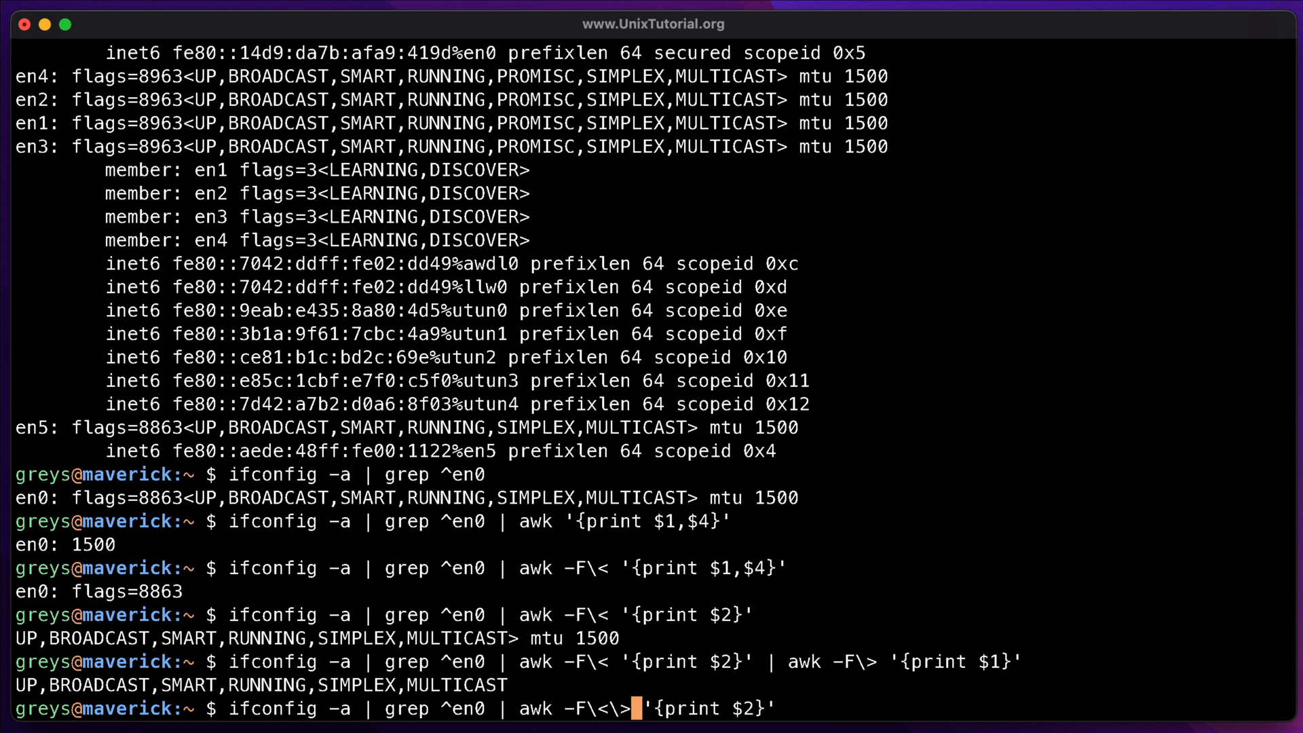
key("Left")
key("Left")
key("Left")
type("[")
key("Right")
key("Right")
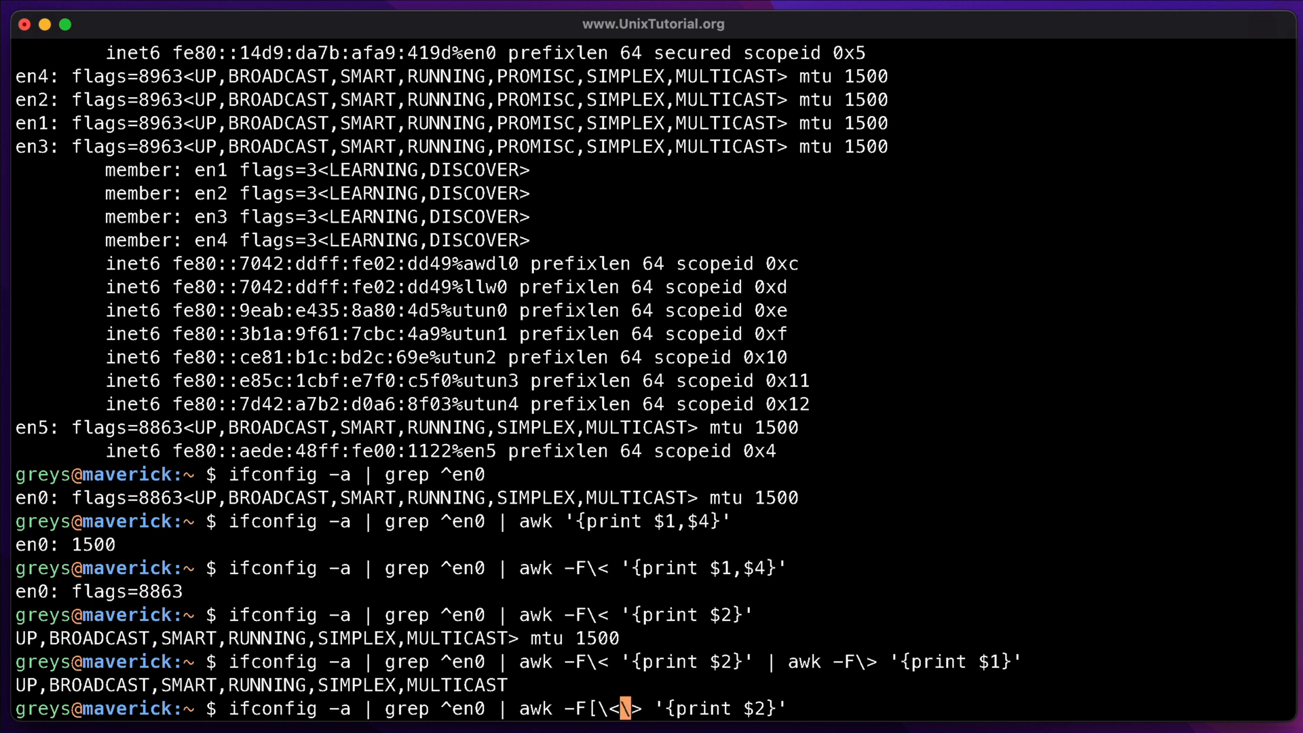
key("Right")
key("Right")
type("]")
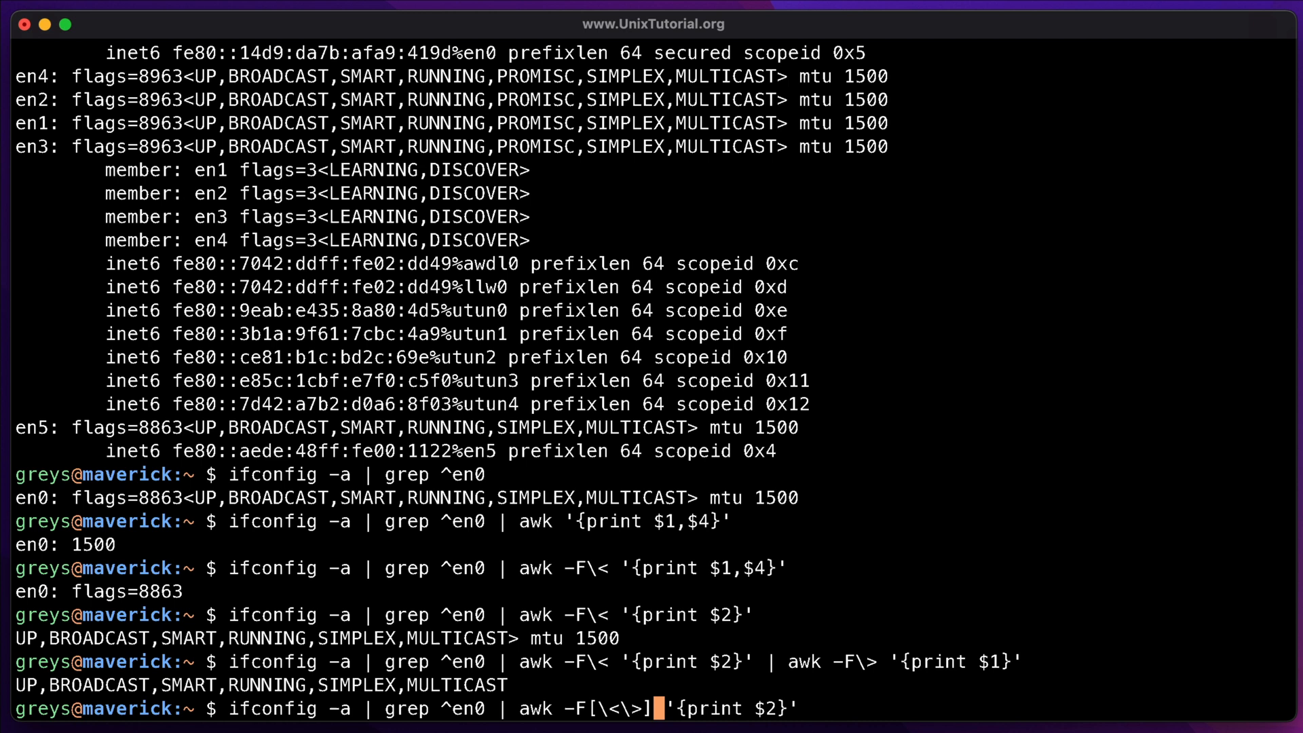
key("Return")
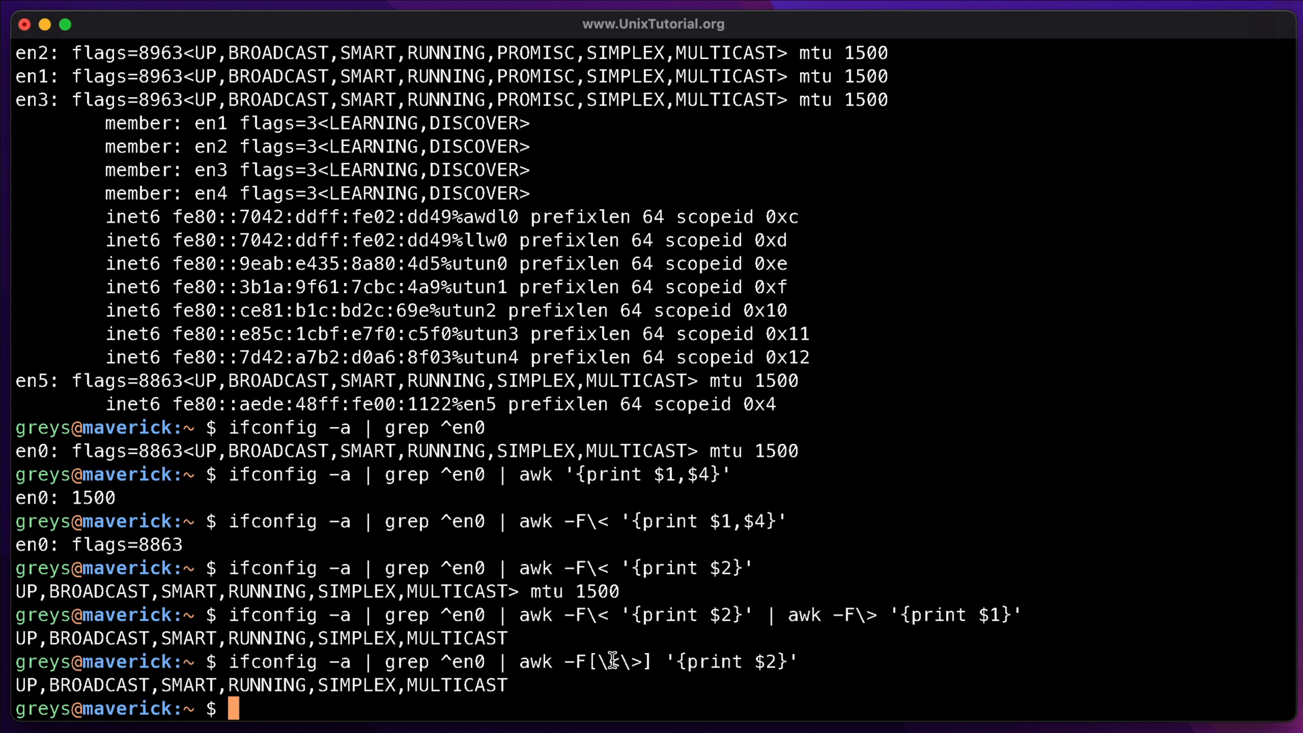
left_click_drag(507, 685, 14, 685)
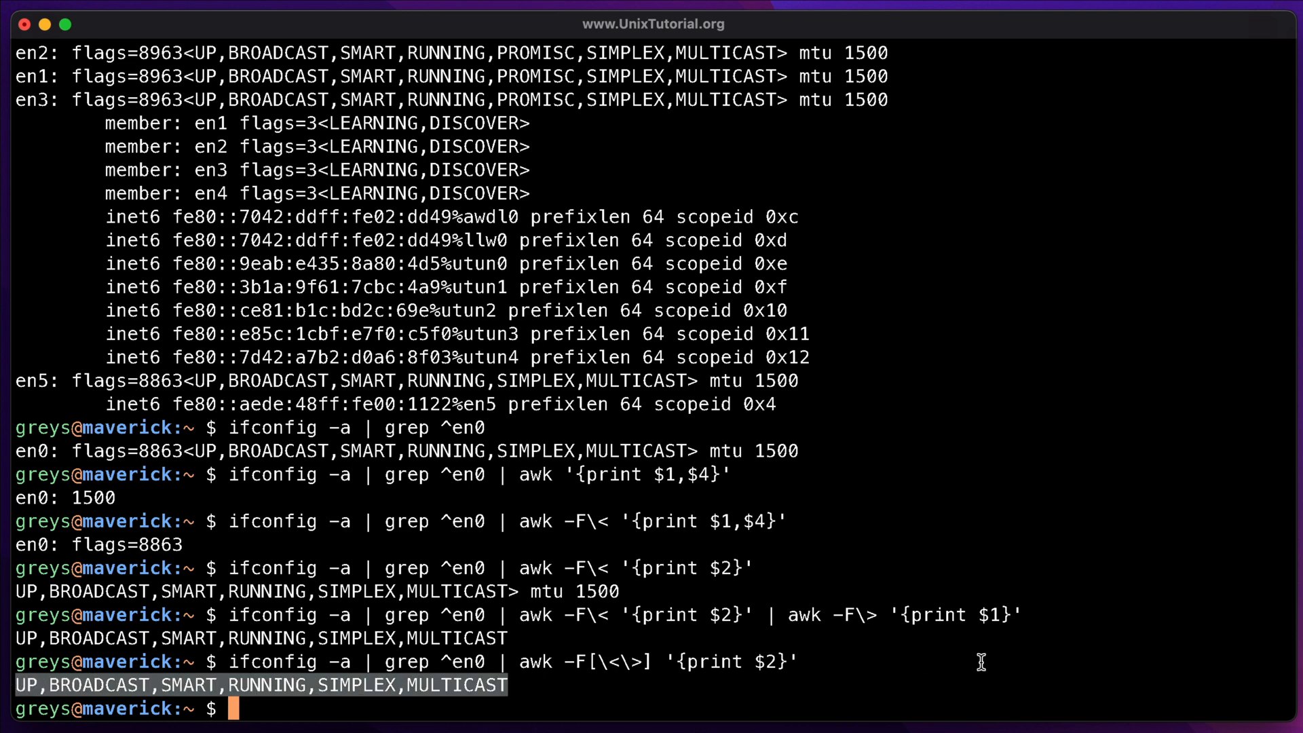
- Clear the screen, cat /etc/passwd to list the accounts, and highlight a colon separator in an entry
key("ctrl+l")
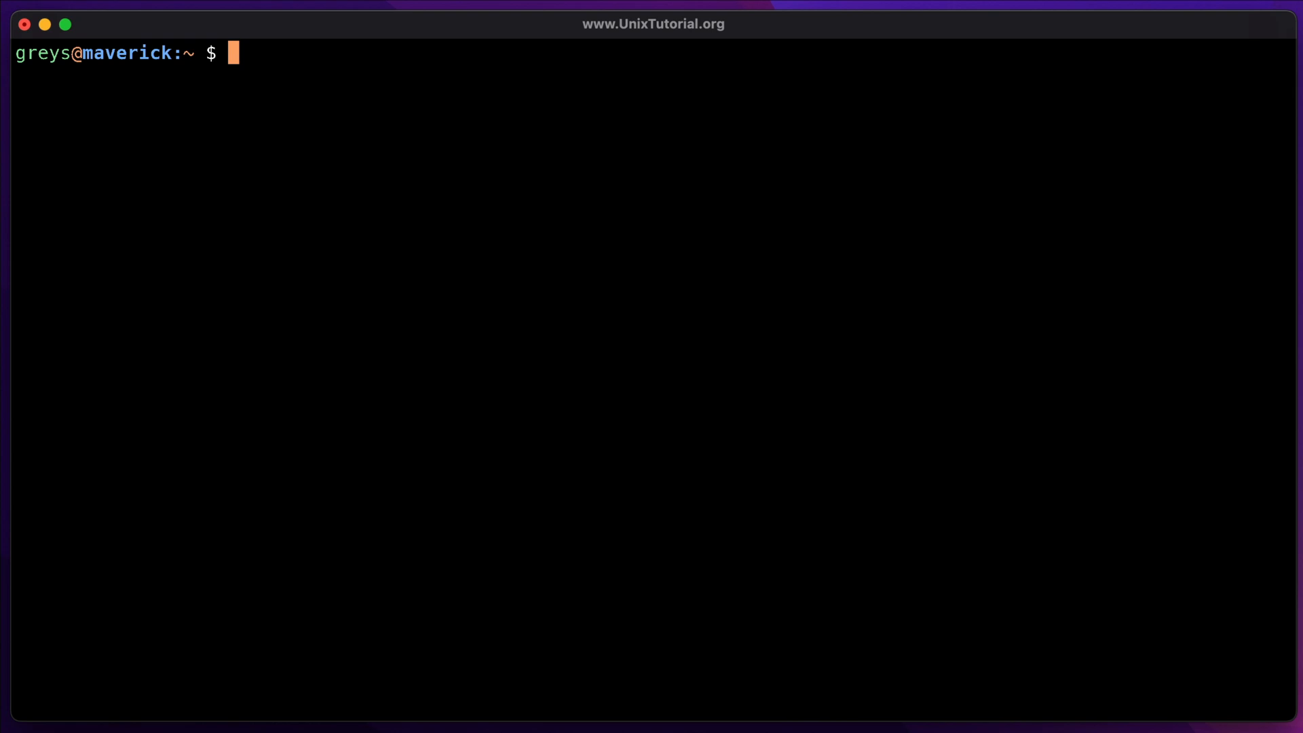
type(":")
key("BackSpace")
type("c")
type("at /etc/passwd")
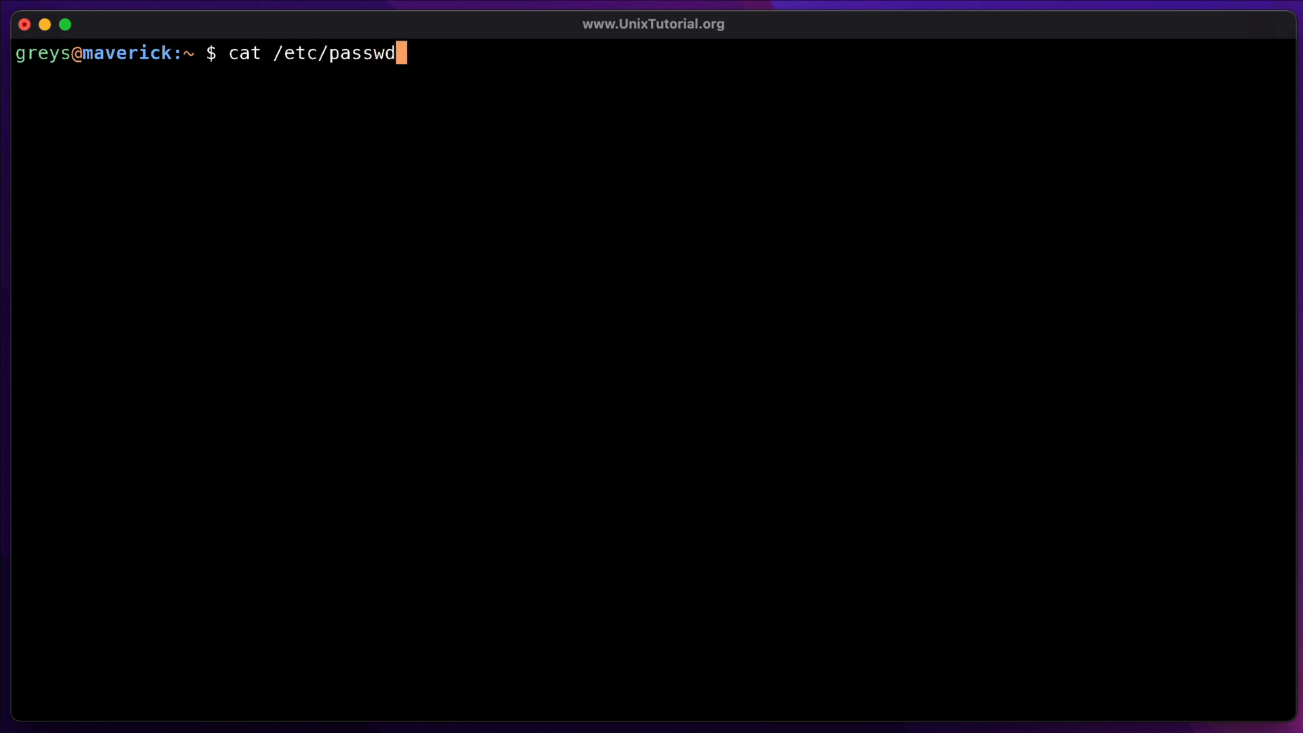
key("Return")
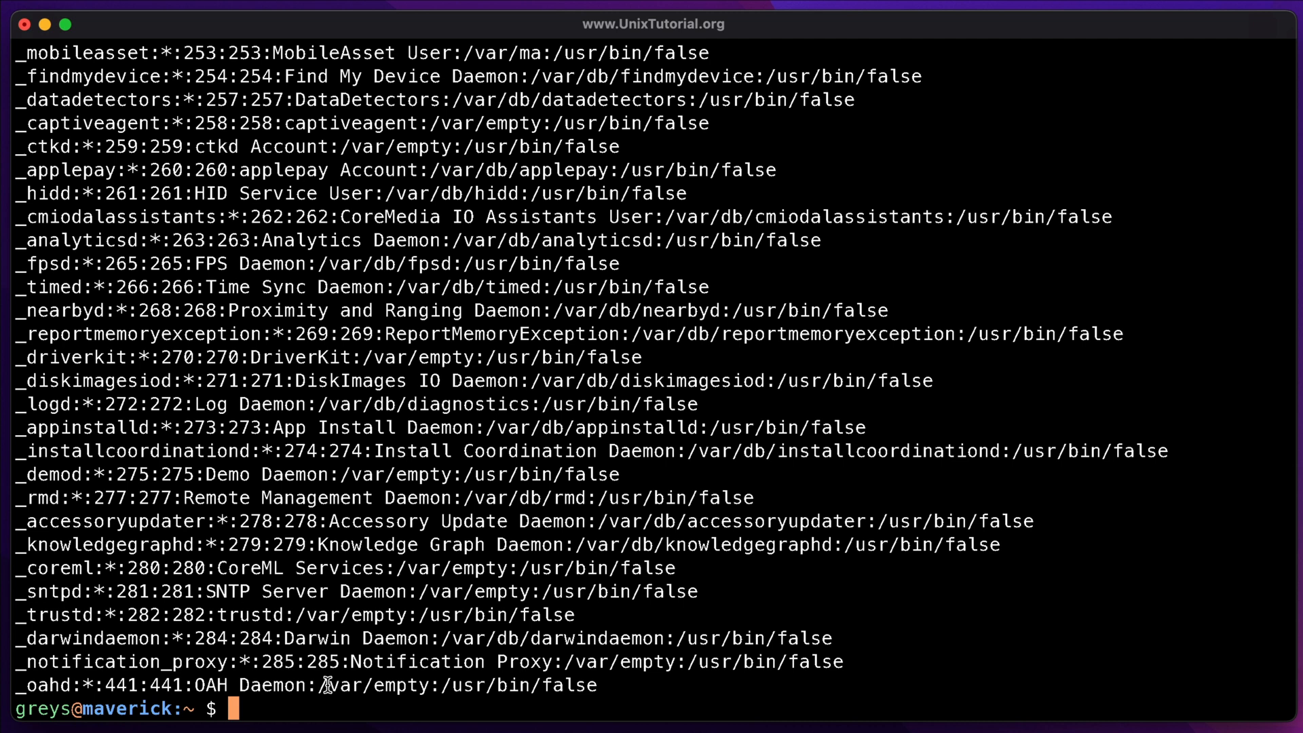
left_click_drag(164, 639, 186, 638)
type("grep ^roo")
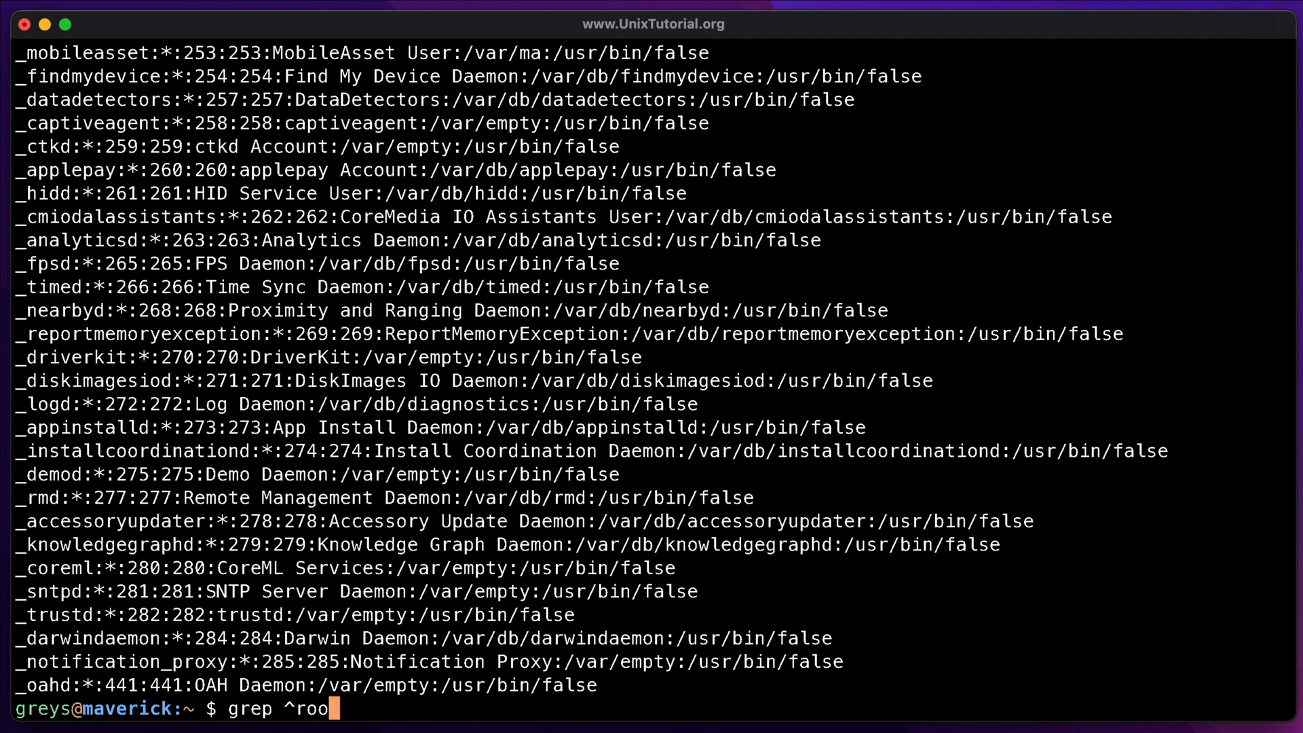
type("t /etc/pa")
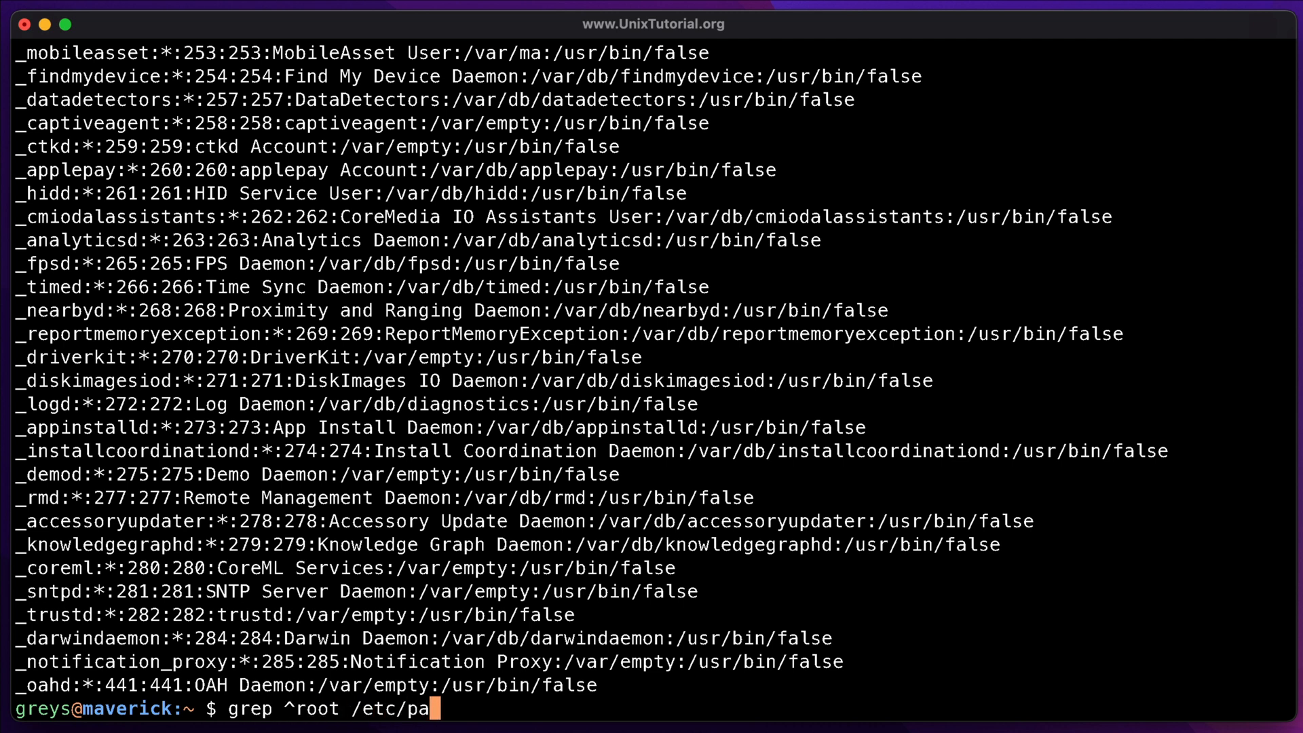
type("sswd")
- grep the ^root entry and pipe it to awk '{print $1}', showing field 1 as root:*:0:0:System
key("Return")
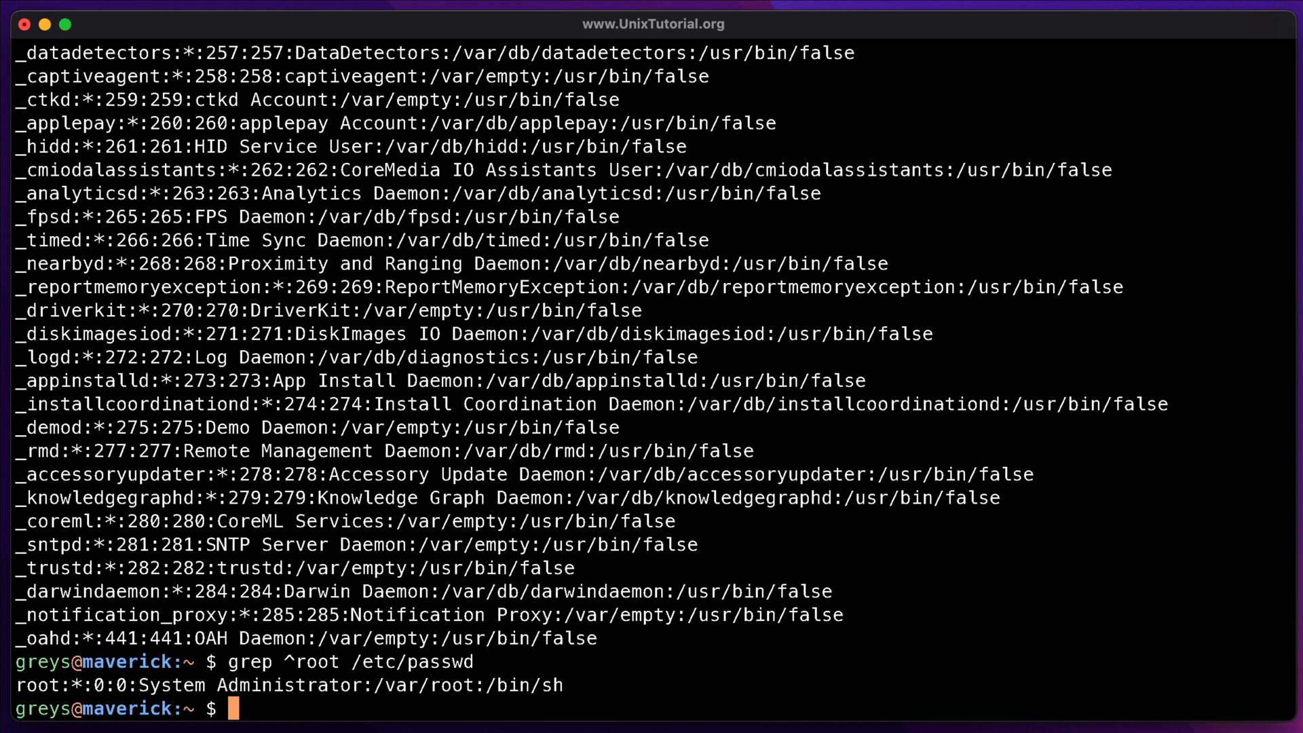
key("Up")
type("| ")
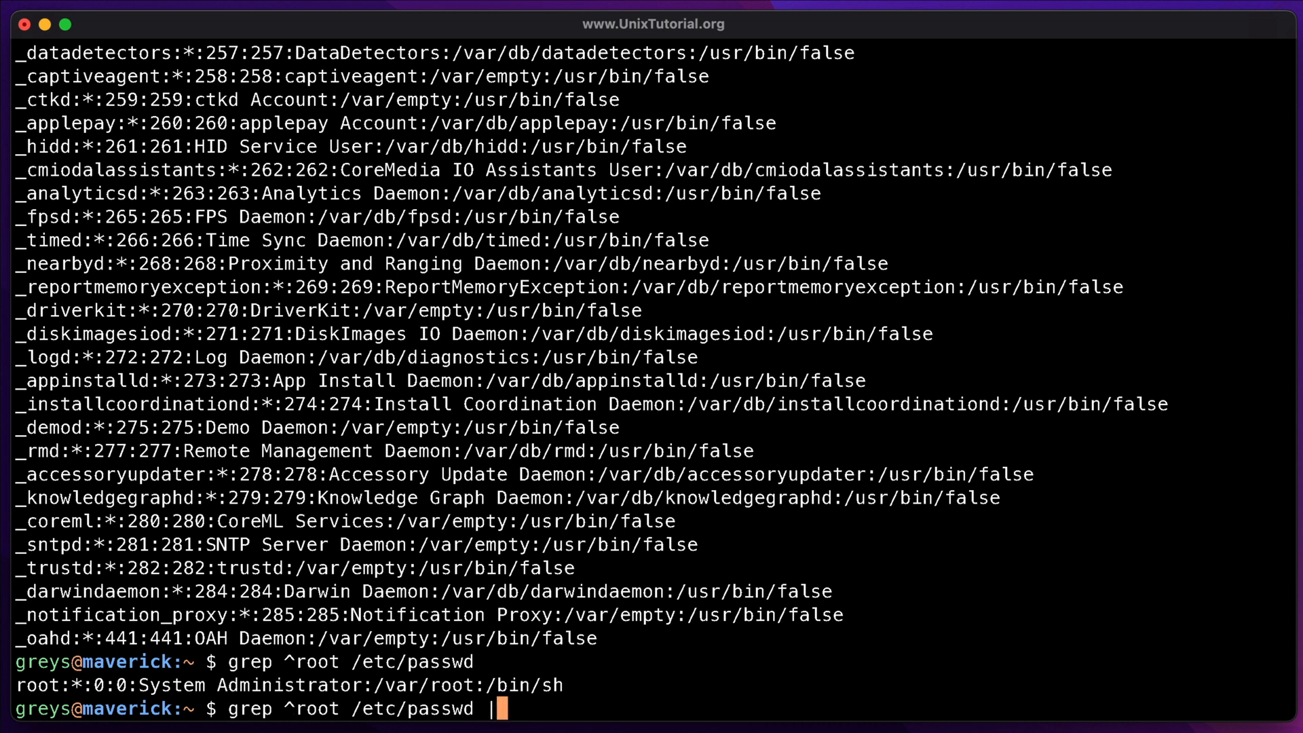
type("awk '{p")
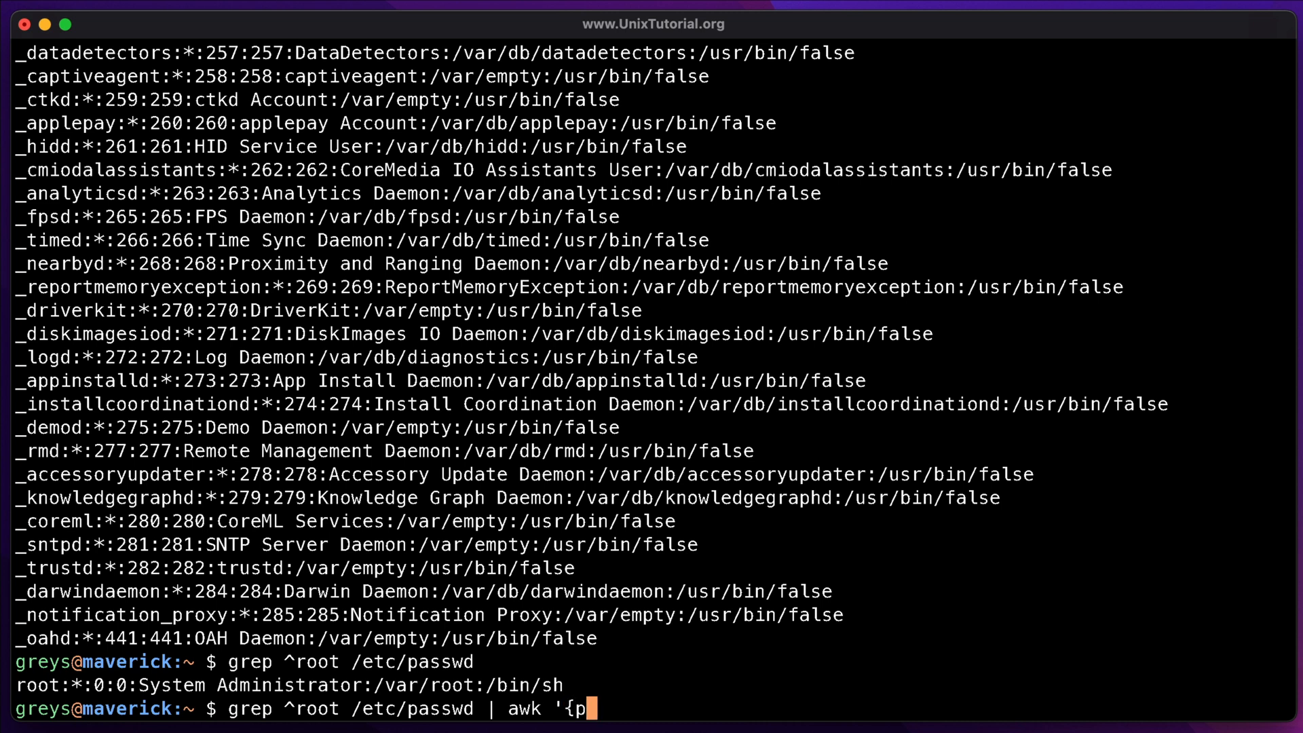
type("rint $1}'")
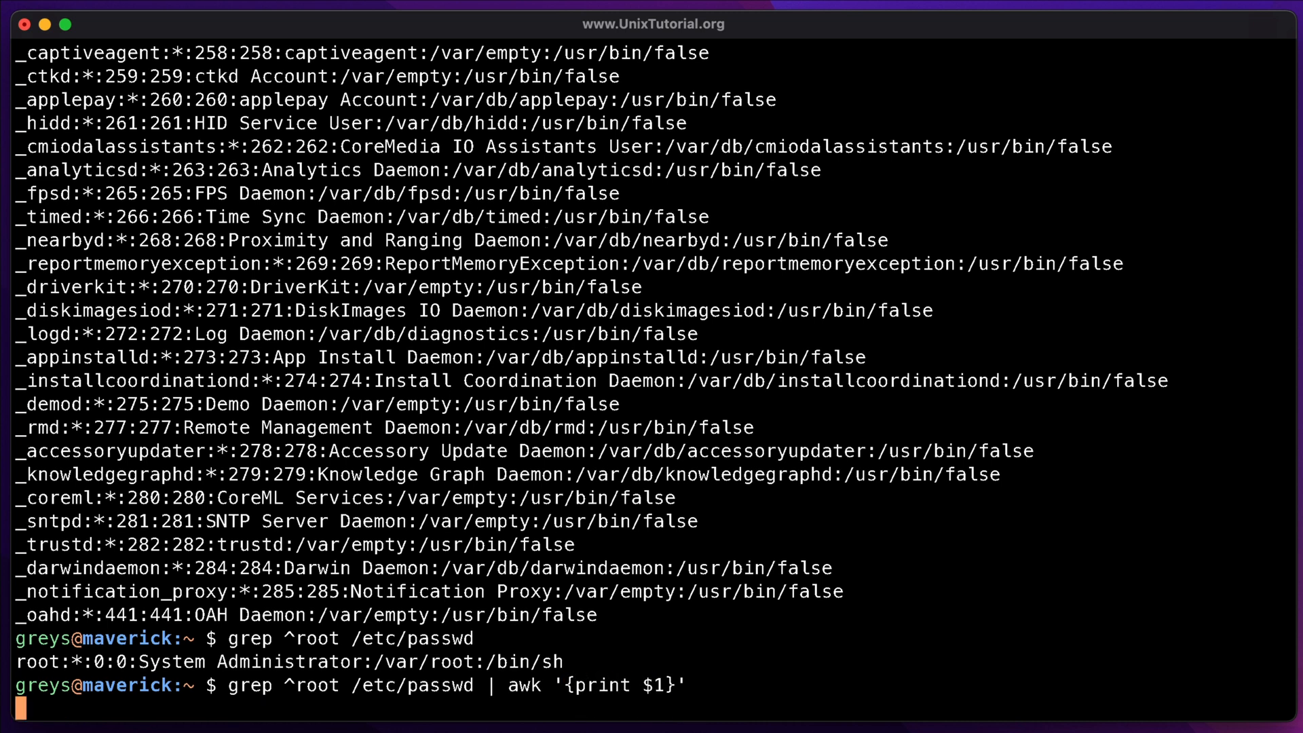
key("Return")
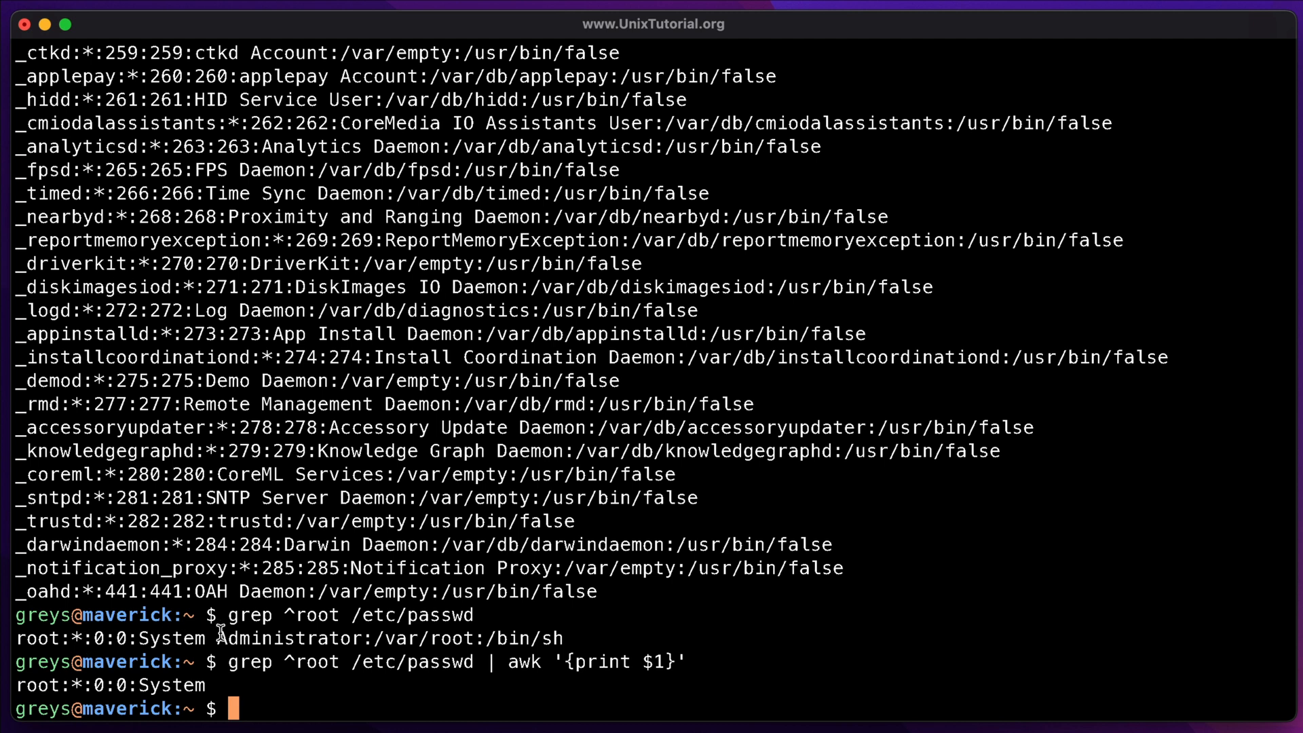
left_click_drag(208, 639, 17, 639)
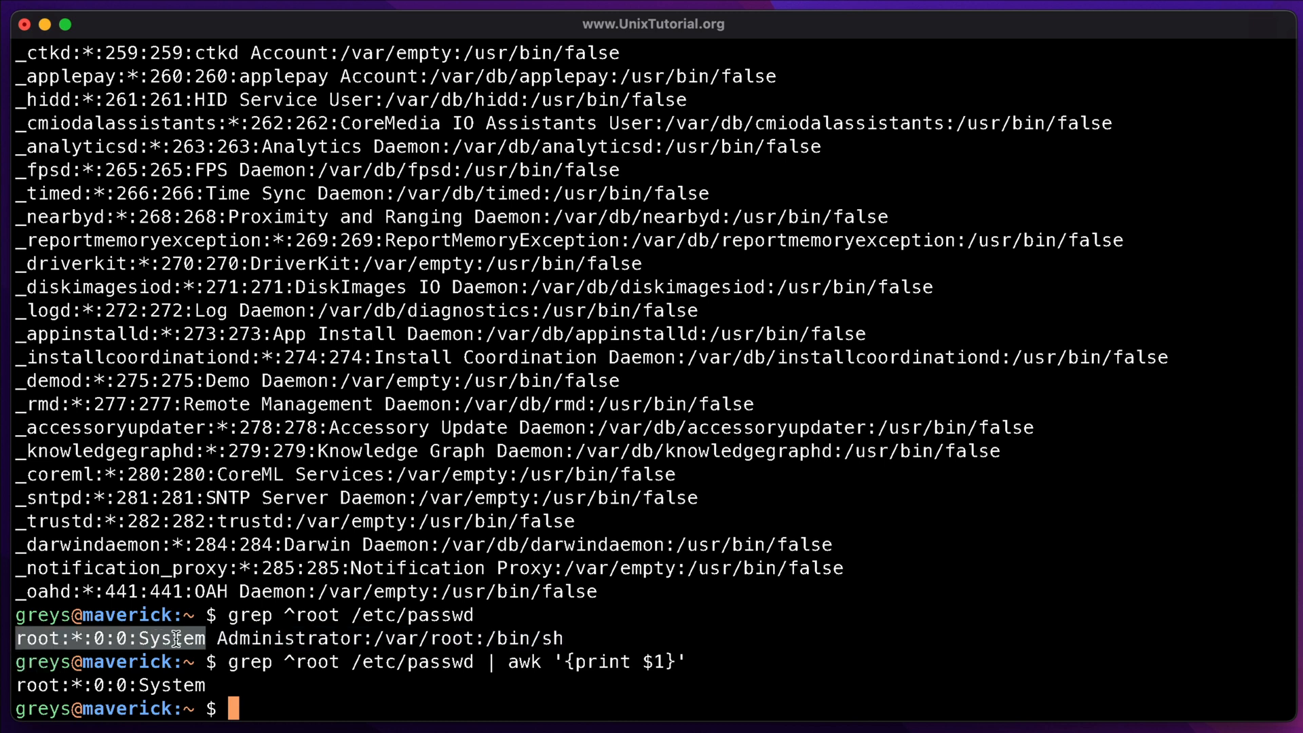
- Rerun with $2 to show default splitting gives Administrator:/var/root:/bin/sh
key("Up")
key("Left")
key("Left")
key("BackSpace")
type("2")
key("Return")
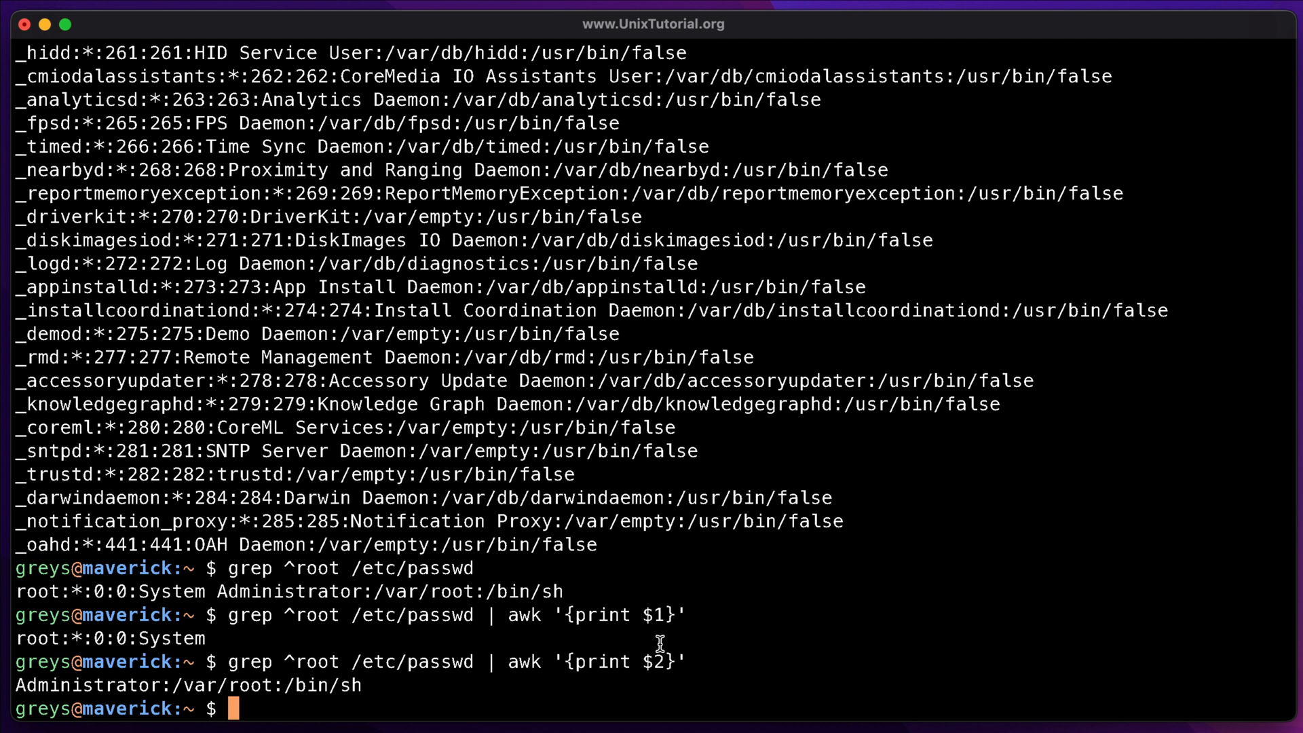
- Add -F: to the awk stage so field 1 of the root entry prints as just root
key("Up")
key("Up")
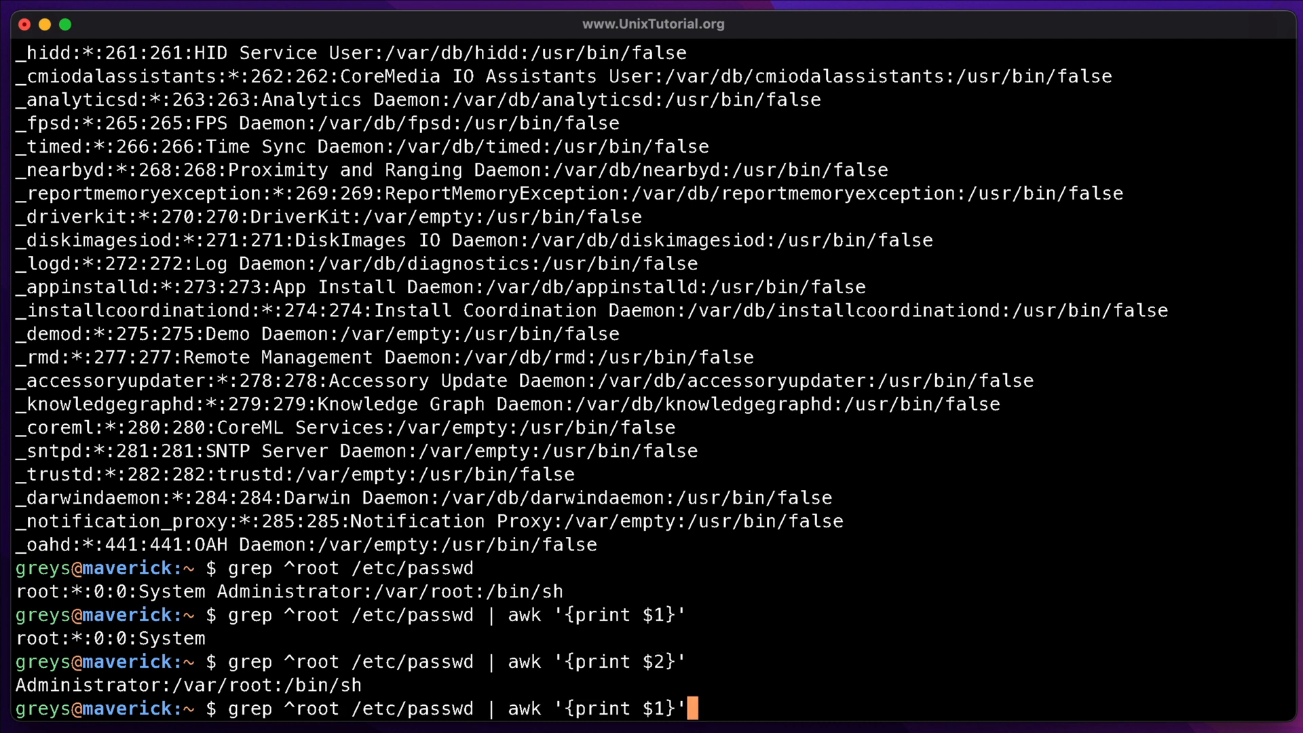
key("Left")
key("Left")
key("alt+Left")
key("alt+Left")
type("-F:")
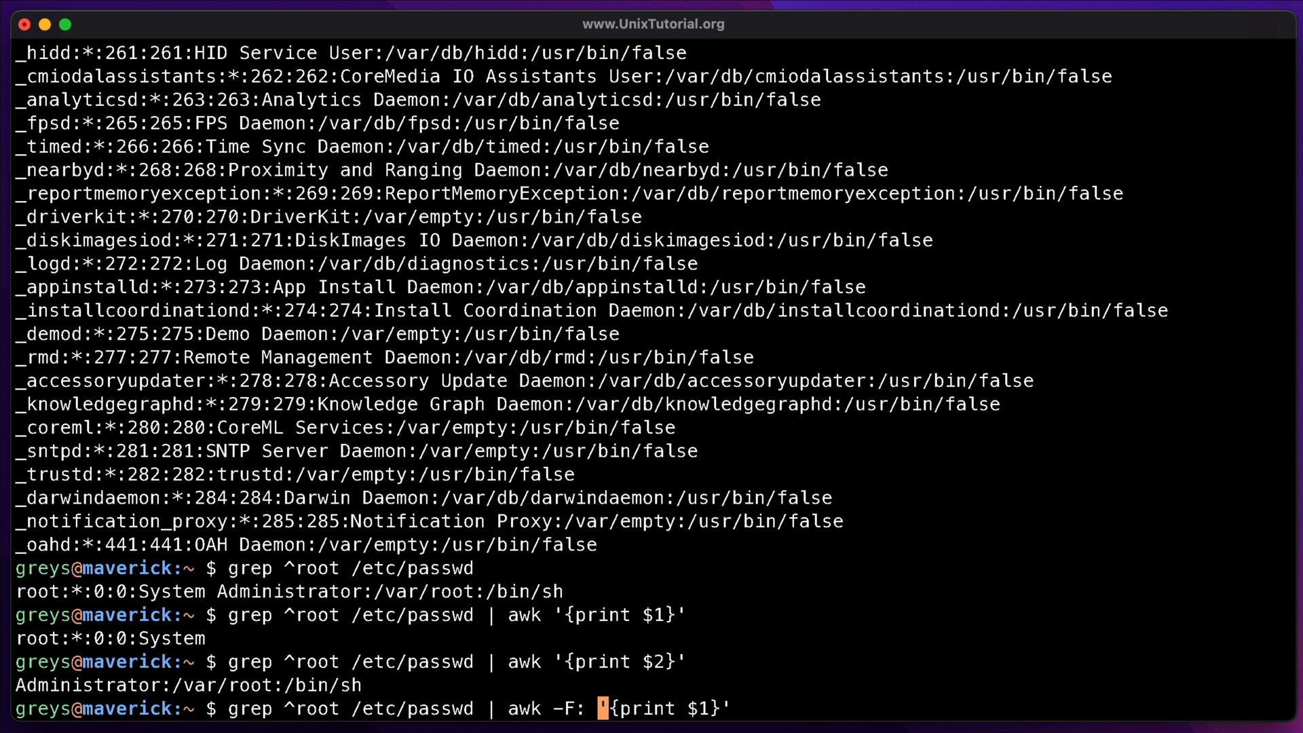
key("Return")
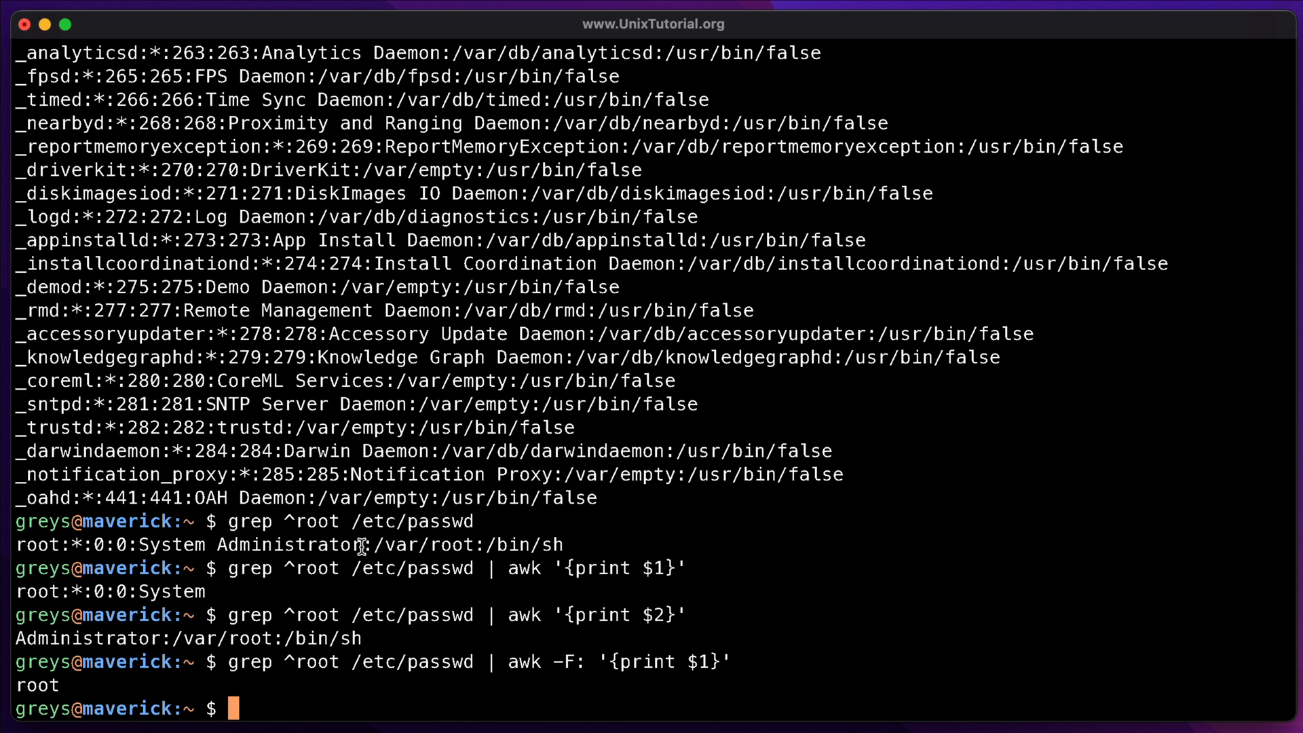
- Rerun with $4, $5 and $7 to print group id 0, System Administrator and /bin/sh
key("Up")
key("Left")
key("Left")
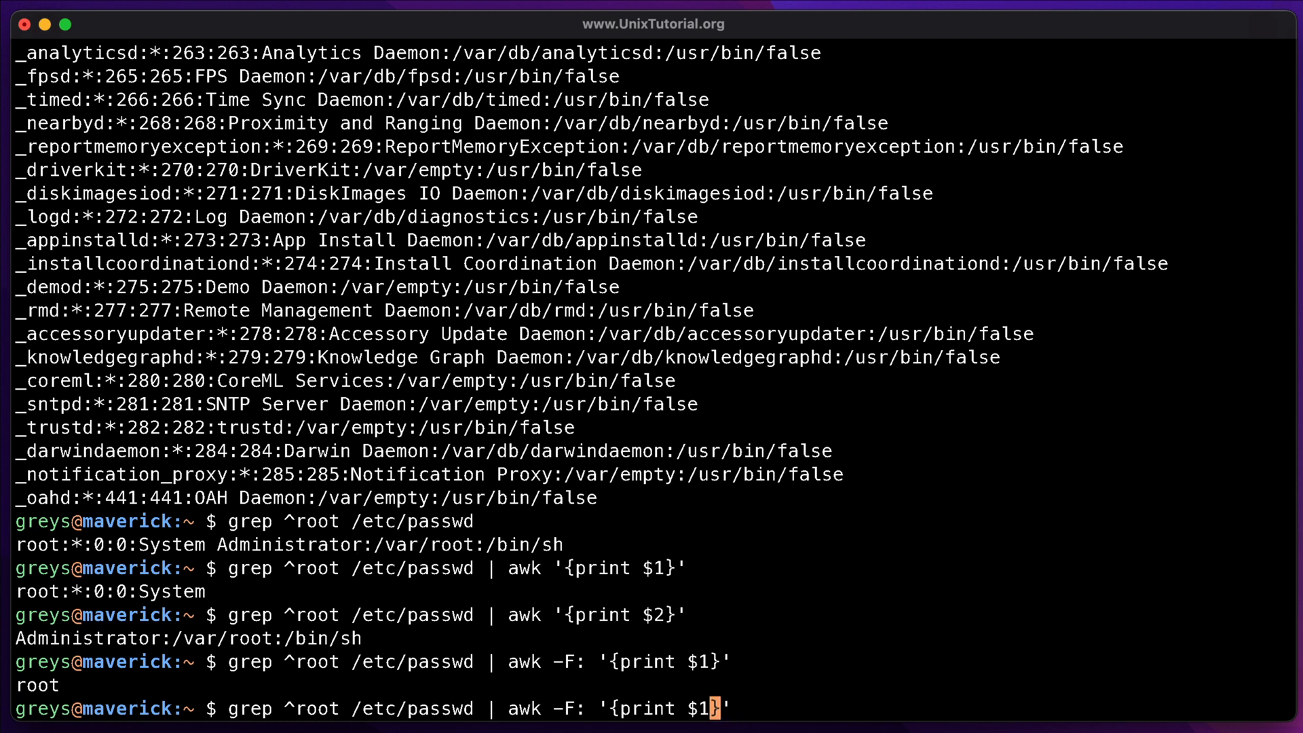
key("BackSpace")
type("4")
key("Return")
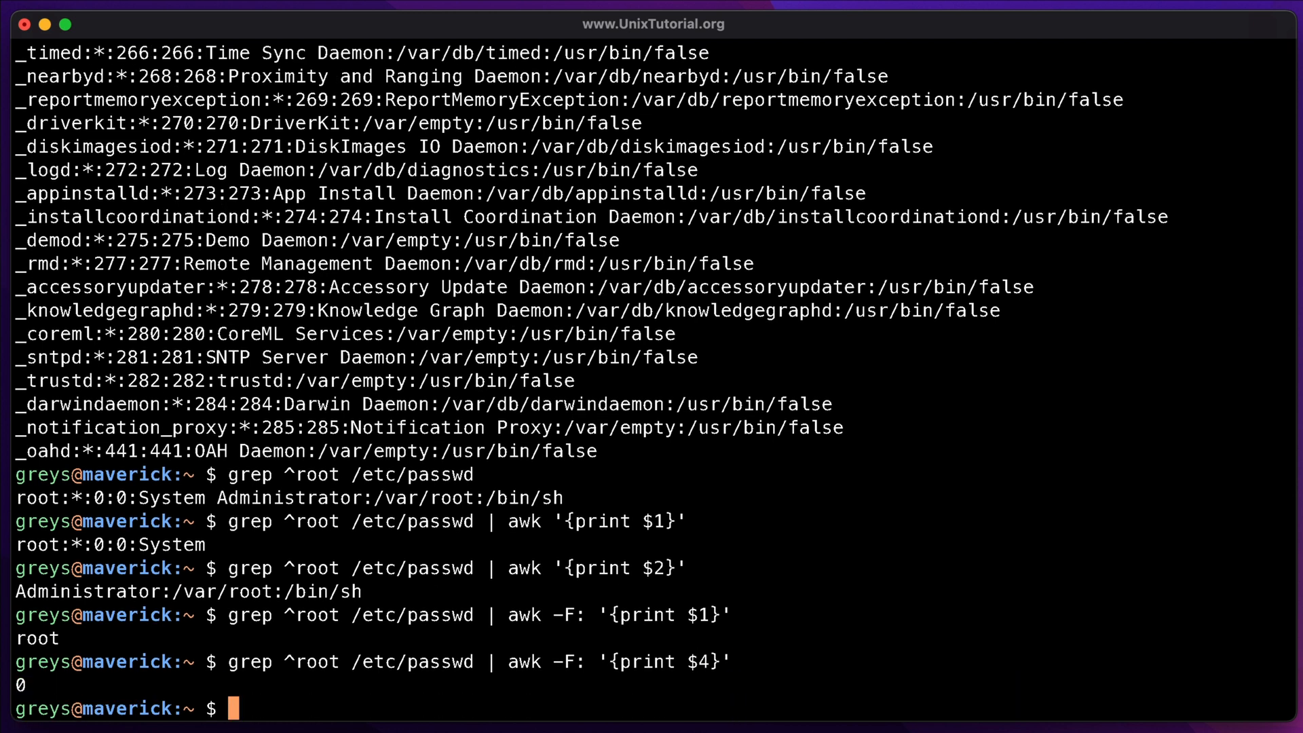
key("Up")
key("Left")
key("Left")
key("BackSpace")
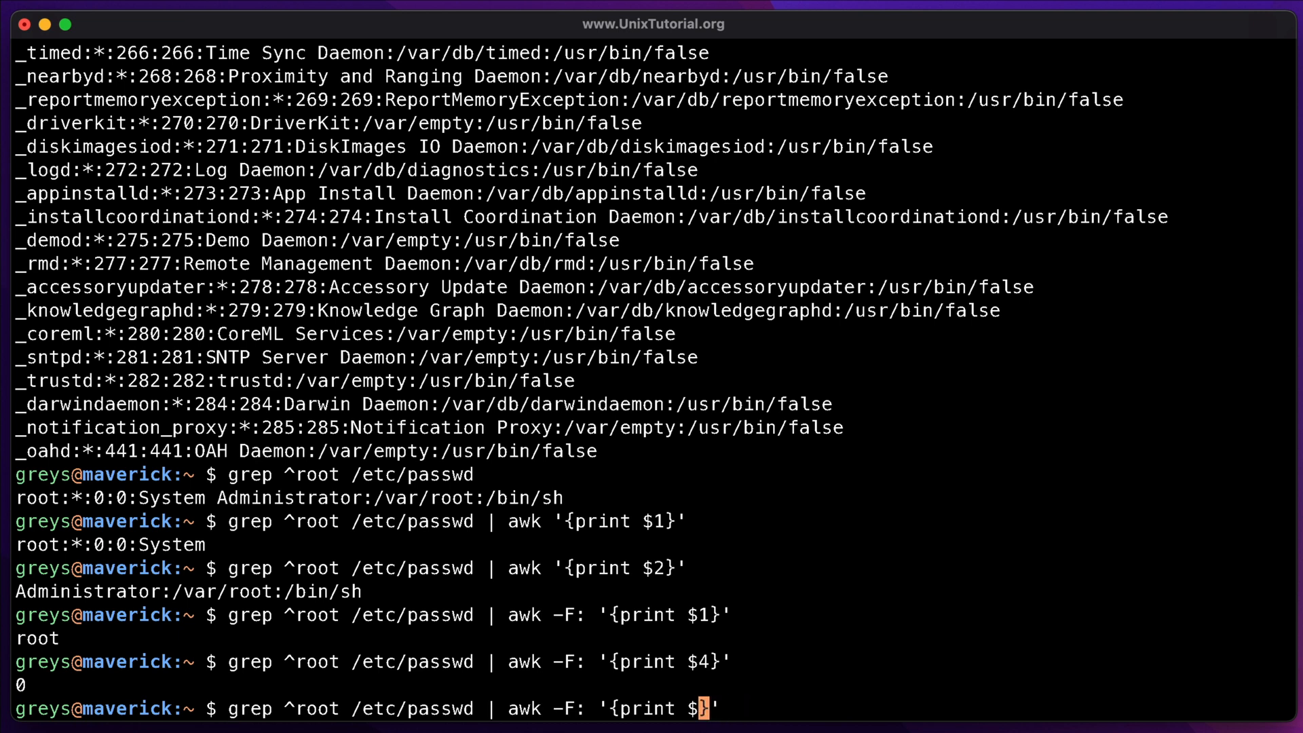
type("5")
key("Return")
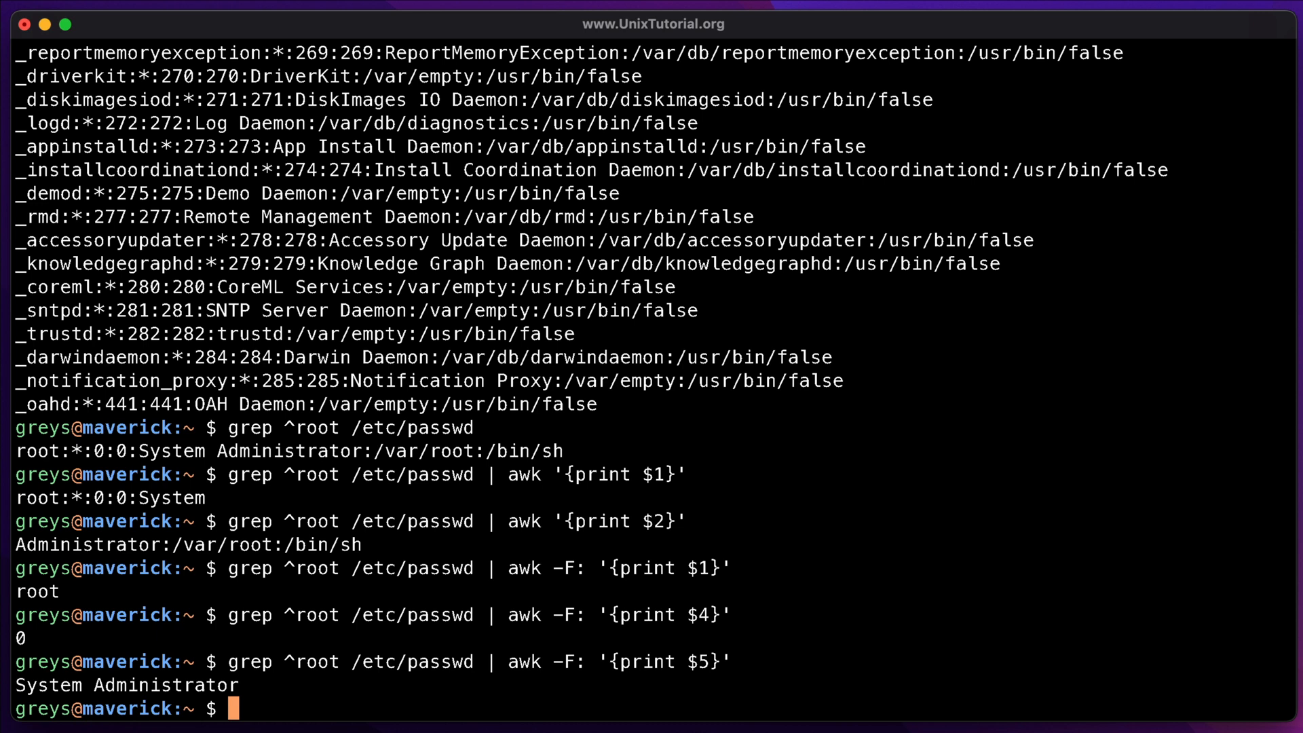
key("Up")
key("Left")
key("Left")
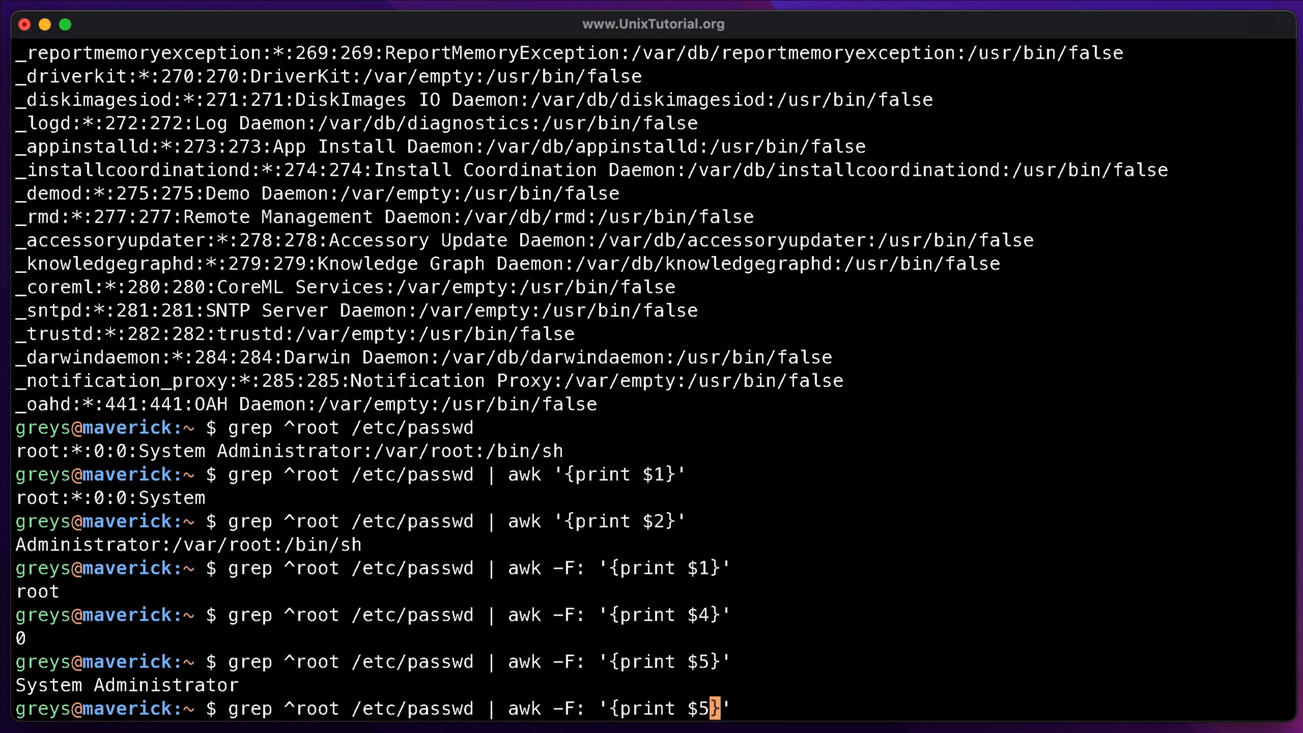
key("BackSpace")
type("7")
key("Return")
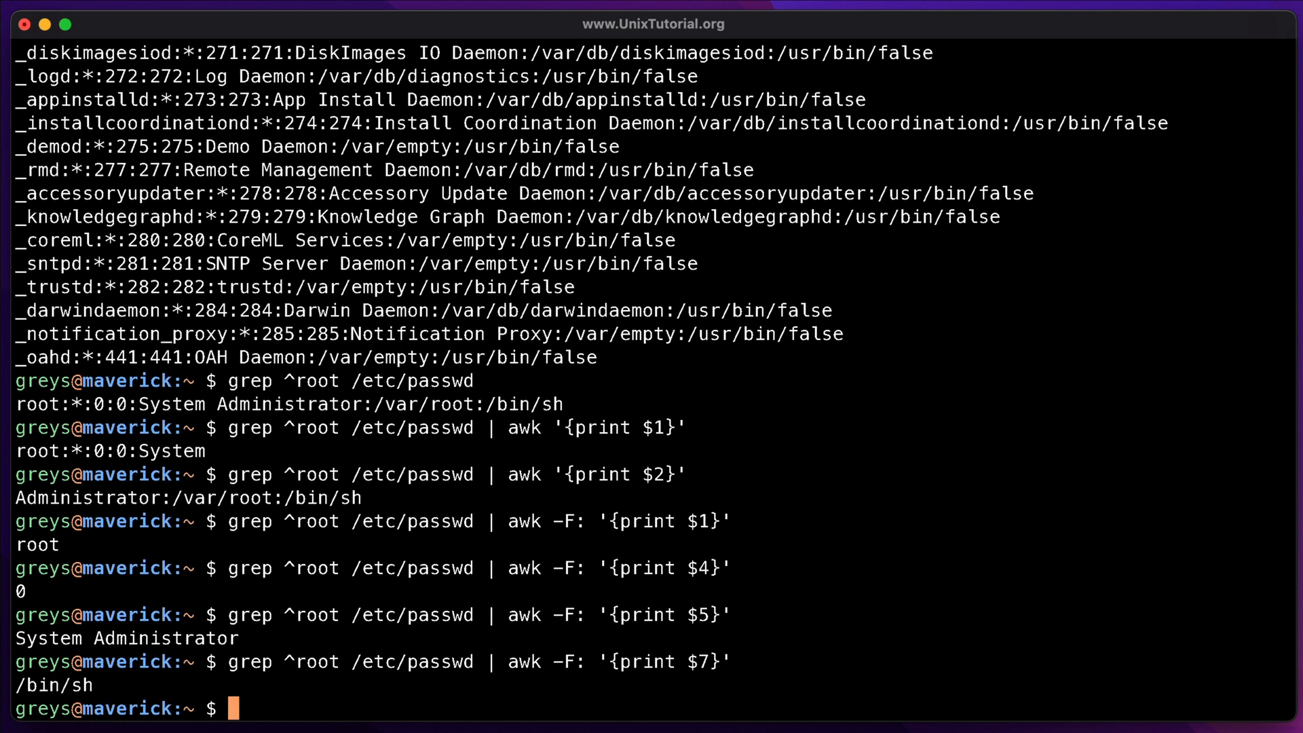
- Print the root entry's username and shell ($1,$7), giving "root /bin/sh"
key("Up")
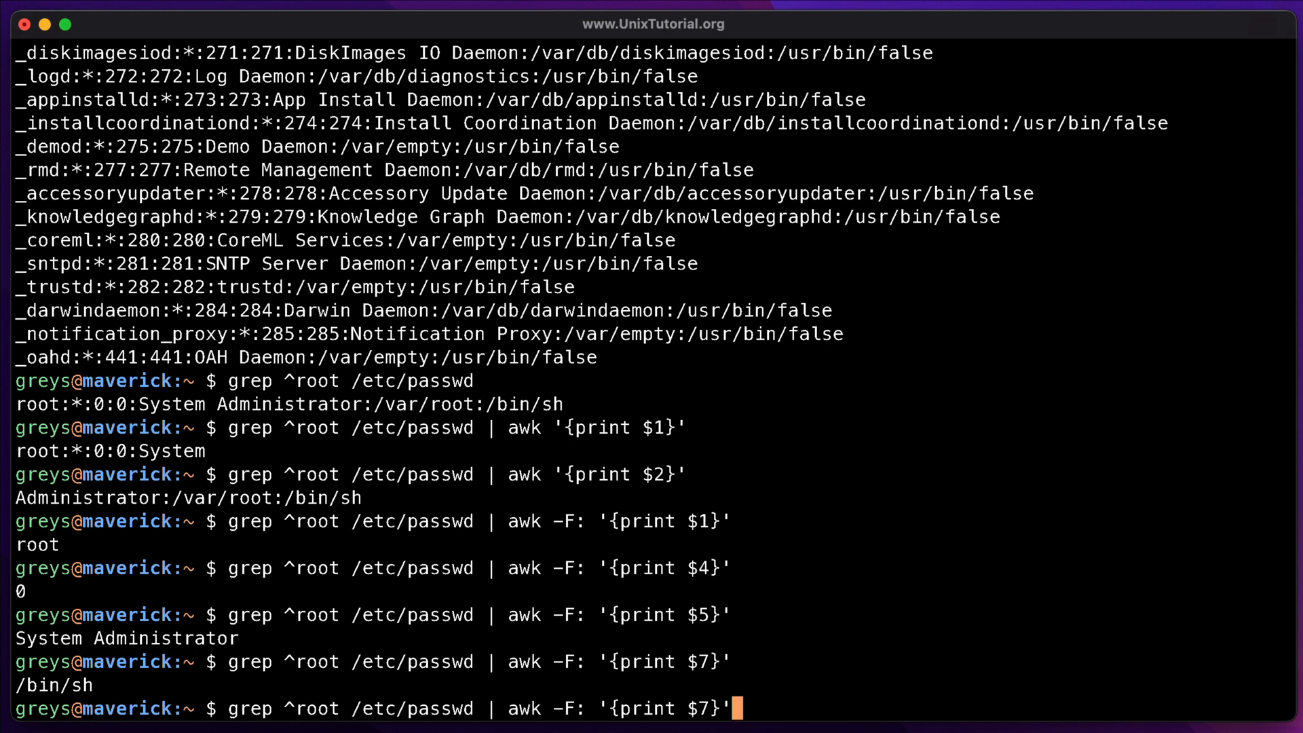
key("Left")
key("Left")
key("Left")
key("Left")
type("$")
type("1,")
key("Return")
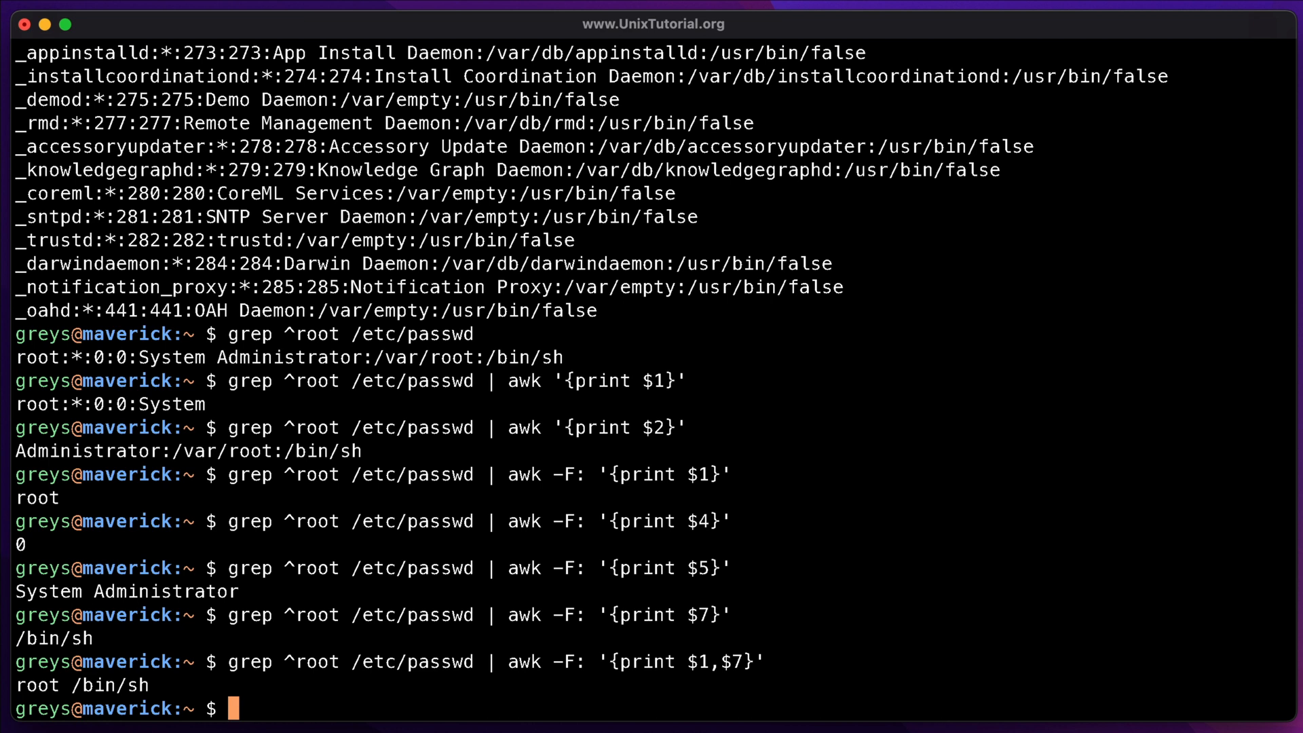
- Add the home directory field ($1,$6,$7), giving "root /var/root /bin/sh"
key("Up")
key("Left")
key("Left")
key("Left")
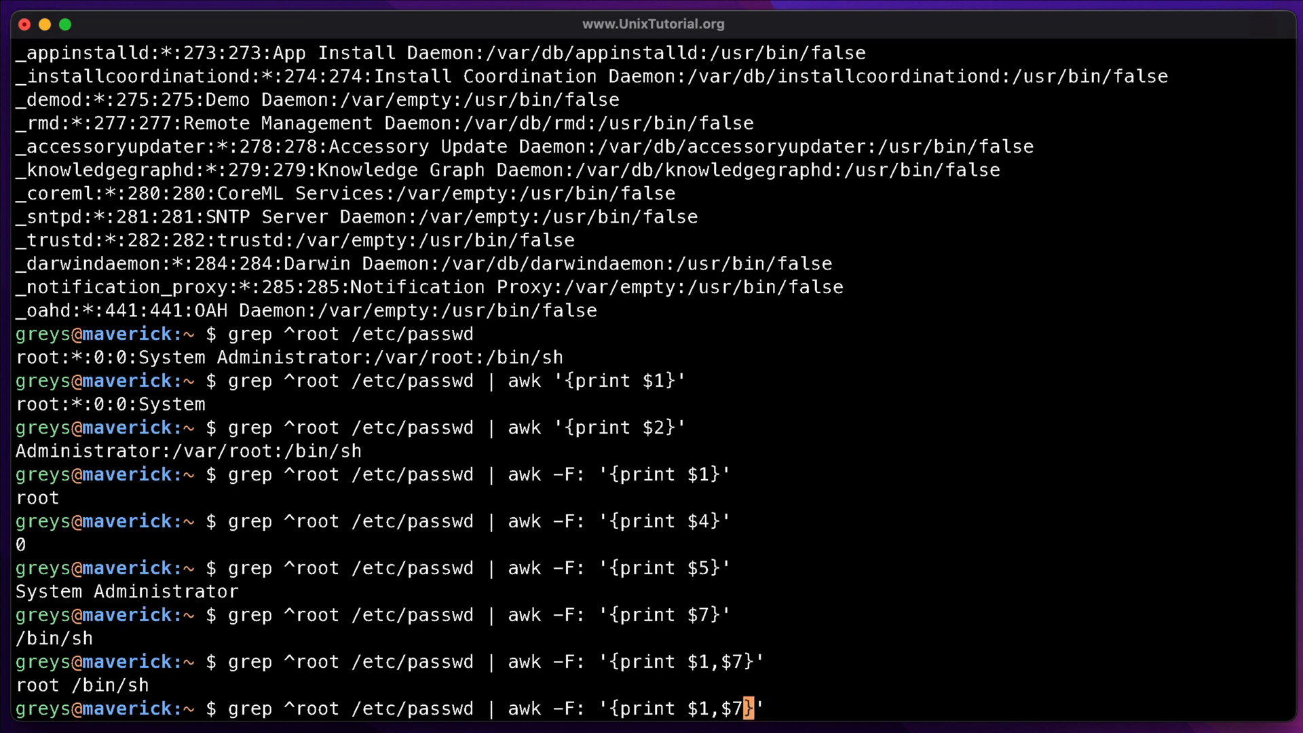
key("Left")
type("$6,")
key("Return")
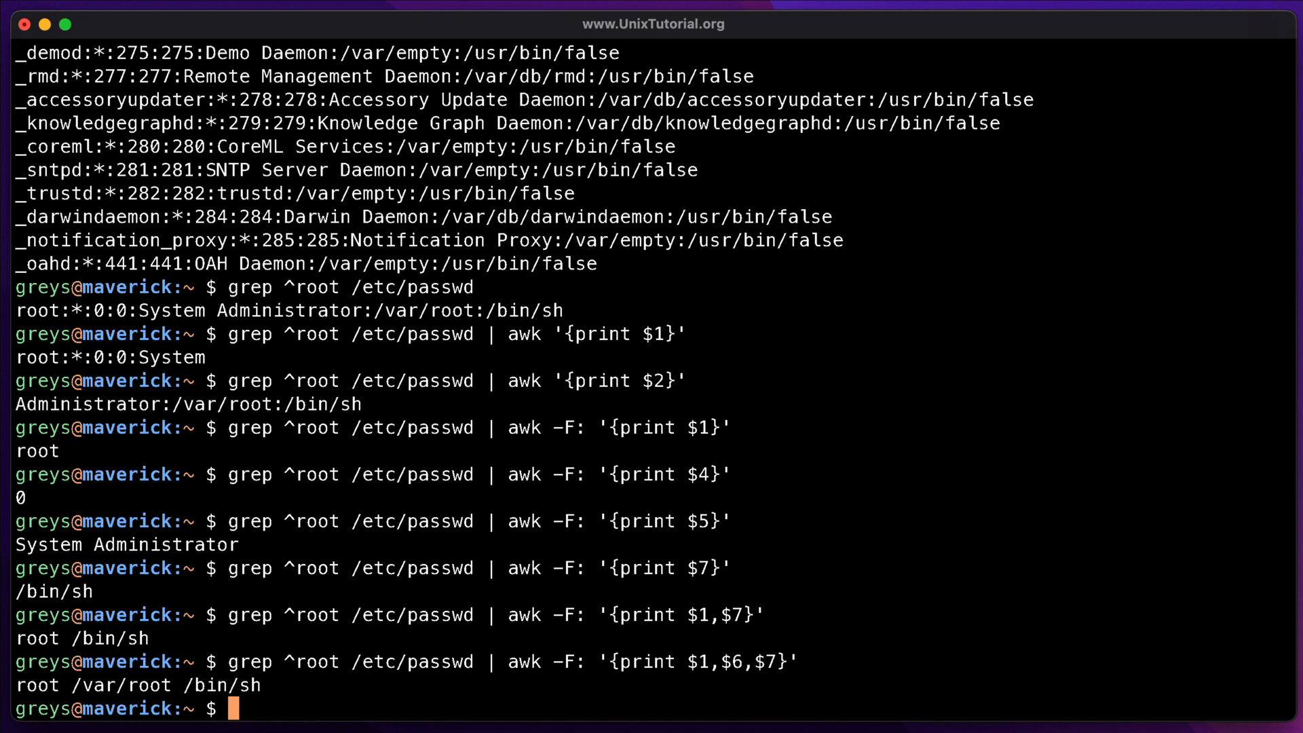
- Replace grep ^root with cat so awk prints username, home and shell for every account
key("Up")
key("Left")
key("alt+b")
key("alt+b")
key("alt+b")
key("alt+b")
key("alt+b")
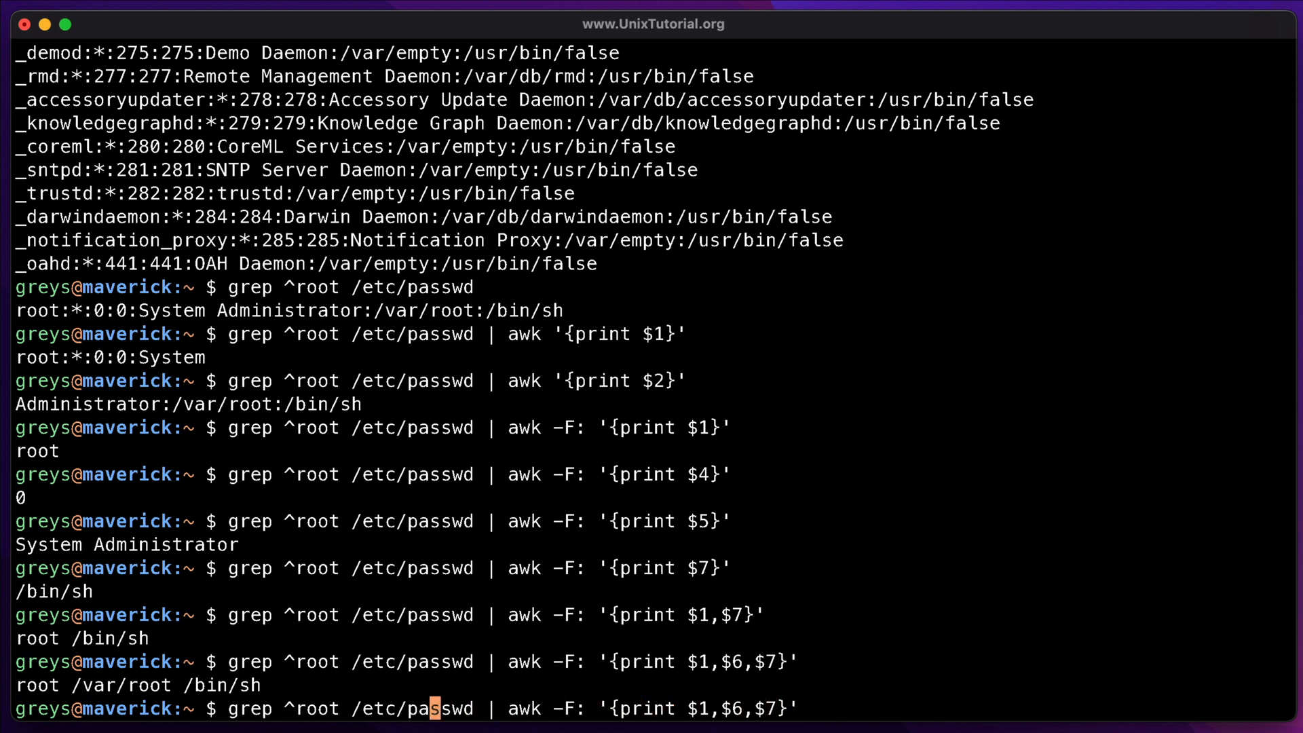
key("alt+b")
key("Left")
key("Left")
key("ctrl+w")
key("ctrl+w")
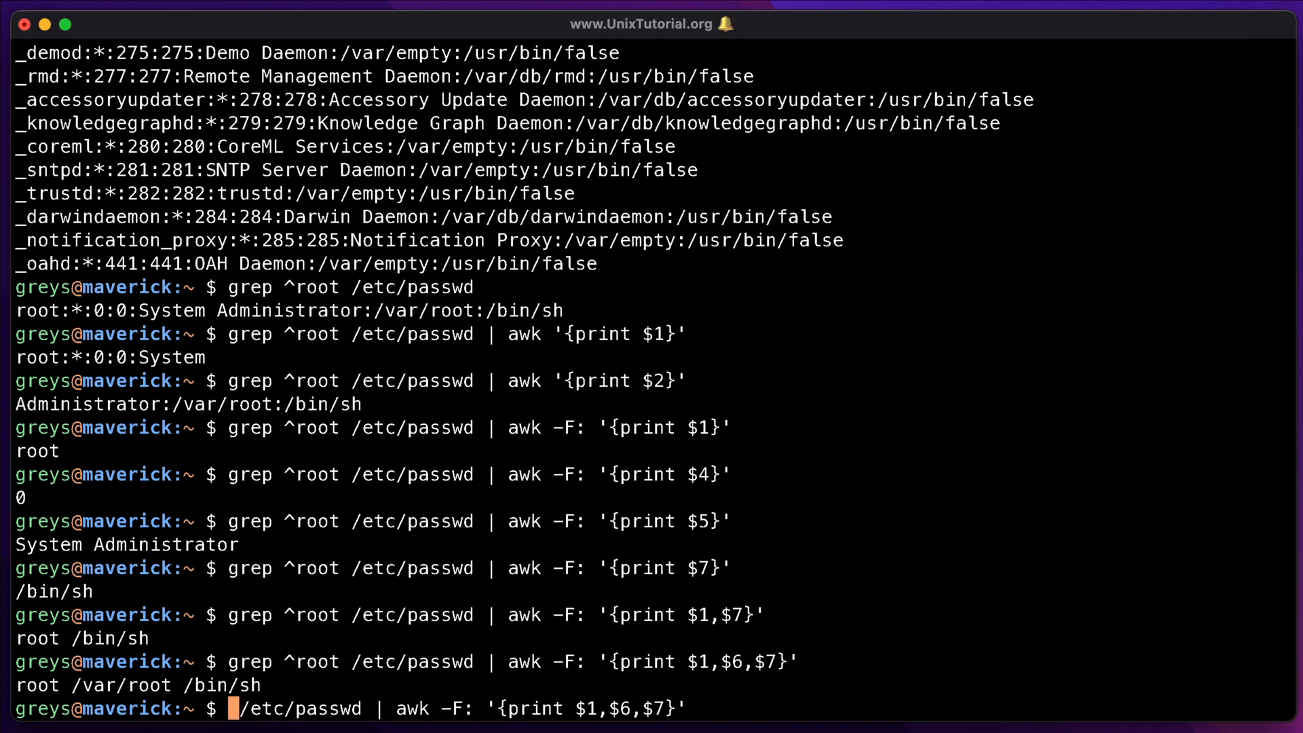
type("cat")
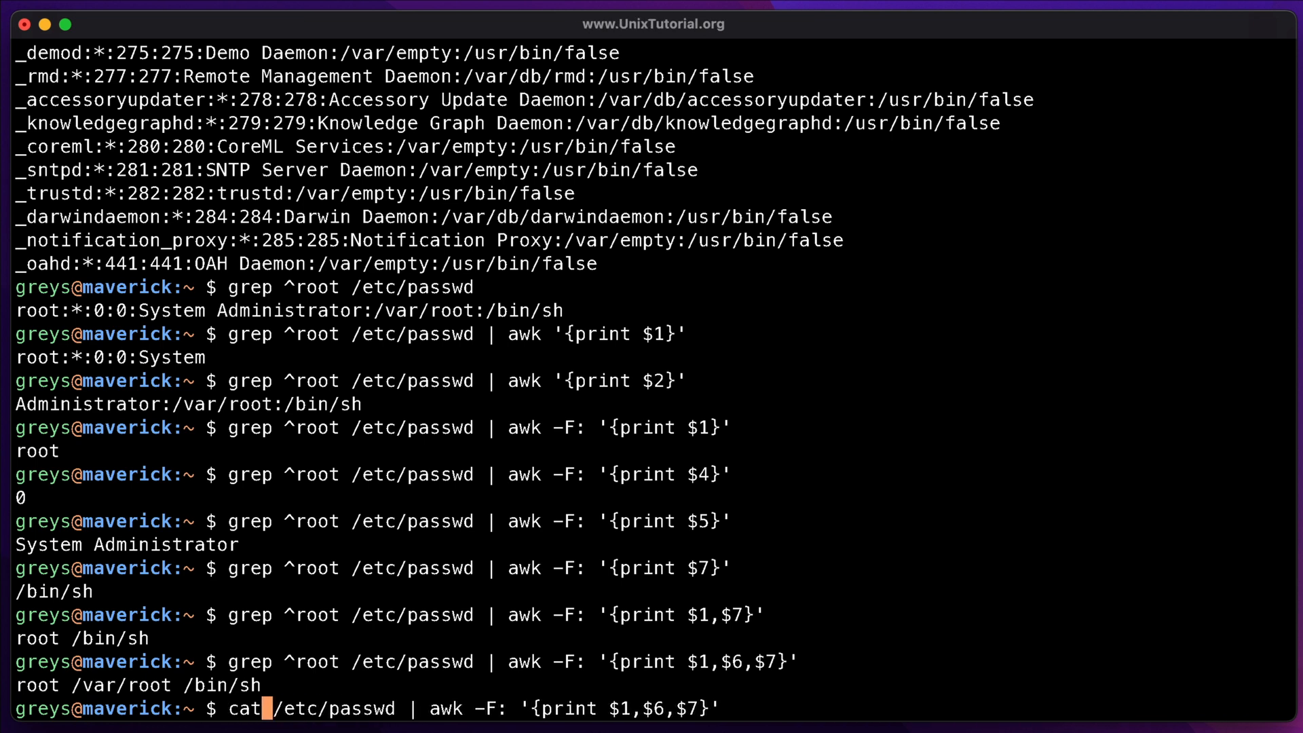
key("Return")
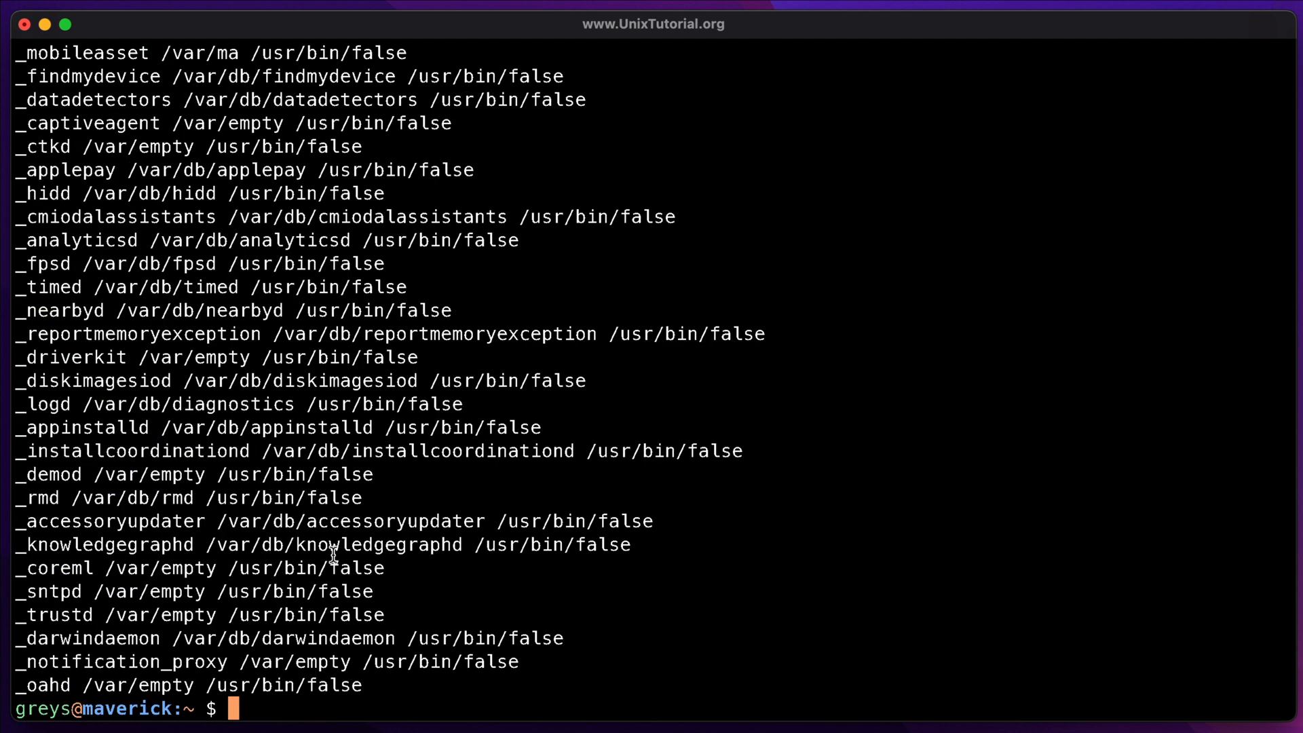
double_click(85, 639)
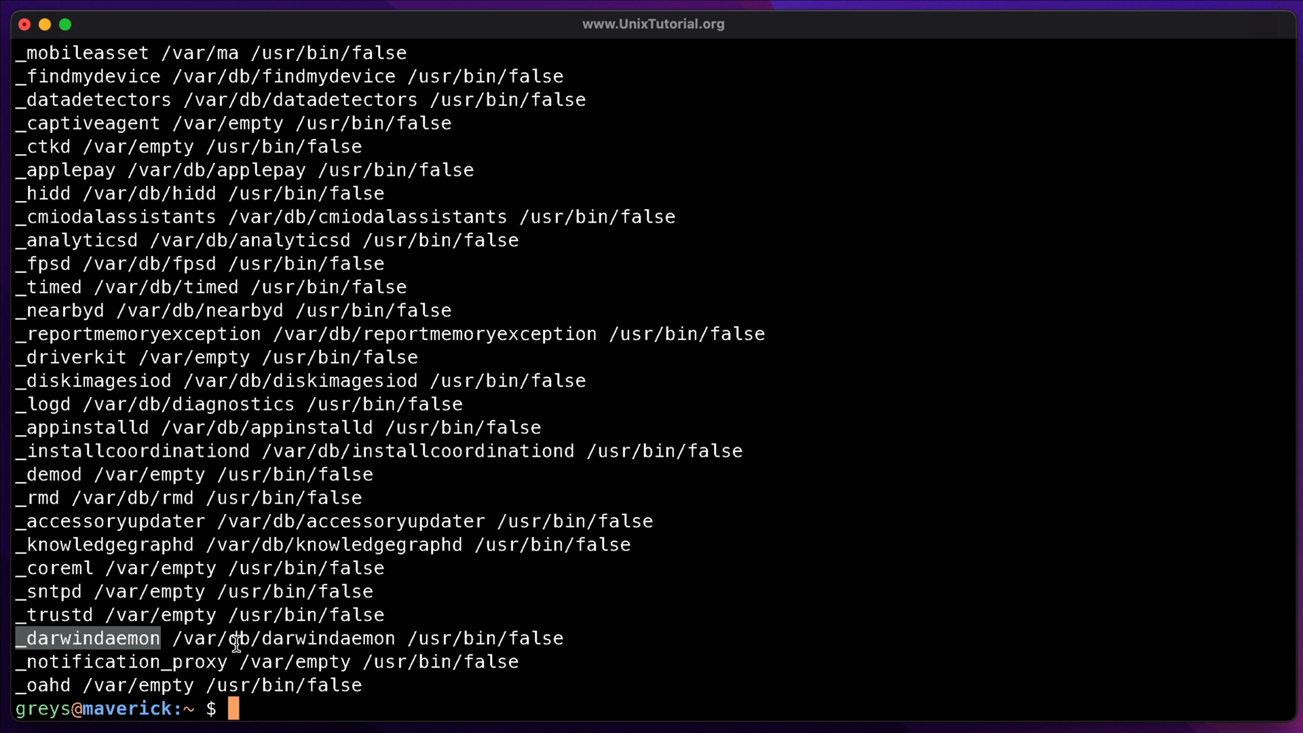
double_click(263, 637)
double_click(532, 631)
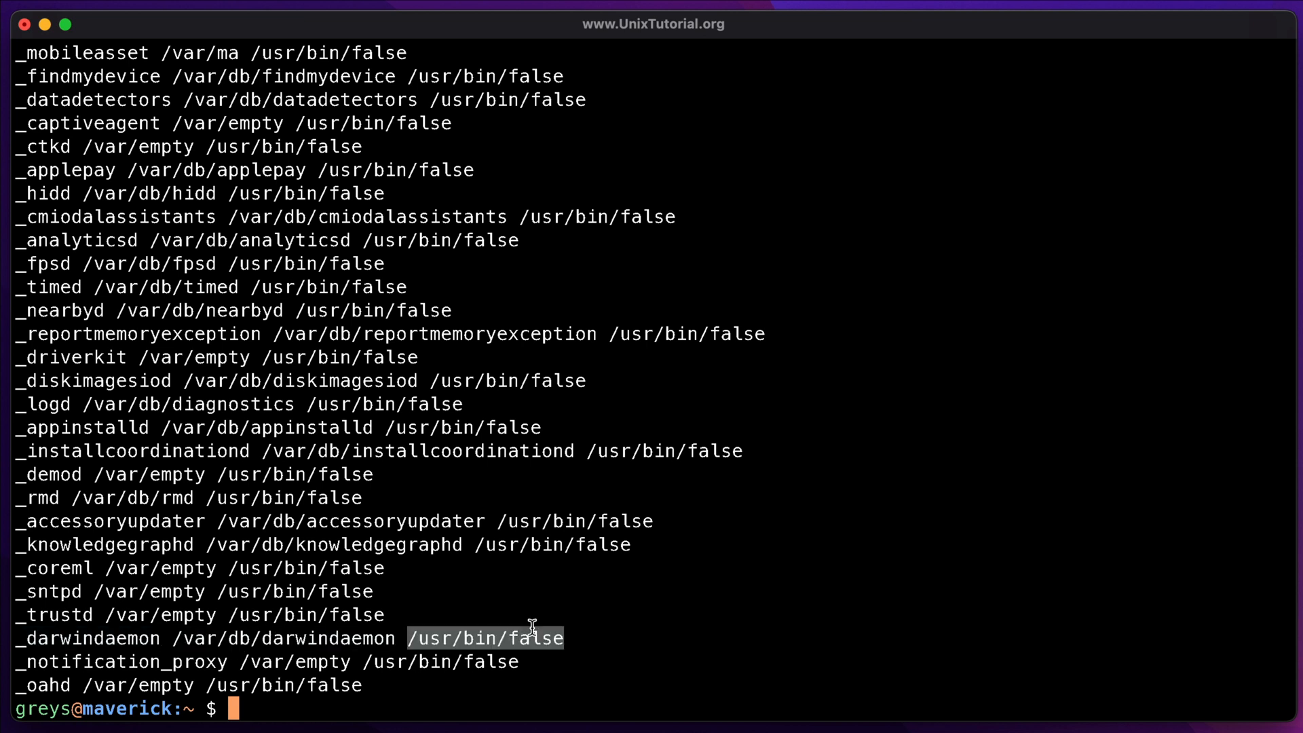